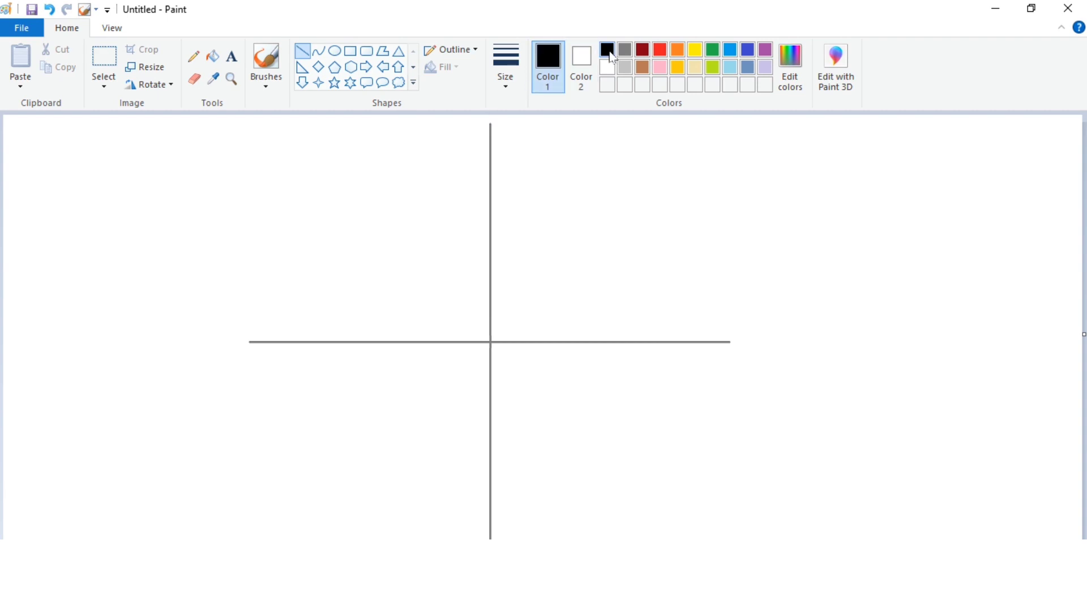
# Draw a black arched curve for the top of the head, crossing the vertical guide line above the horizontal one.
pyautogui.click(529, 173)
pyautogui.click(319, 52)
pyautogui.moveTo(444, 266); pyautogui.dragTo(512, 259)
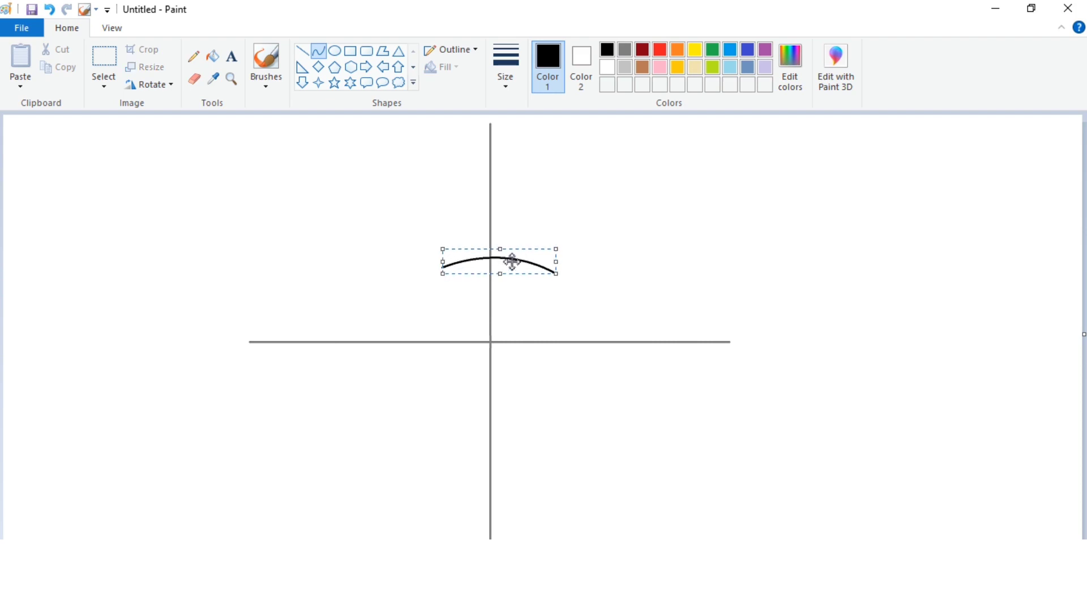
pyautogui.click(528, 200)
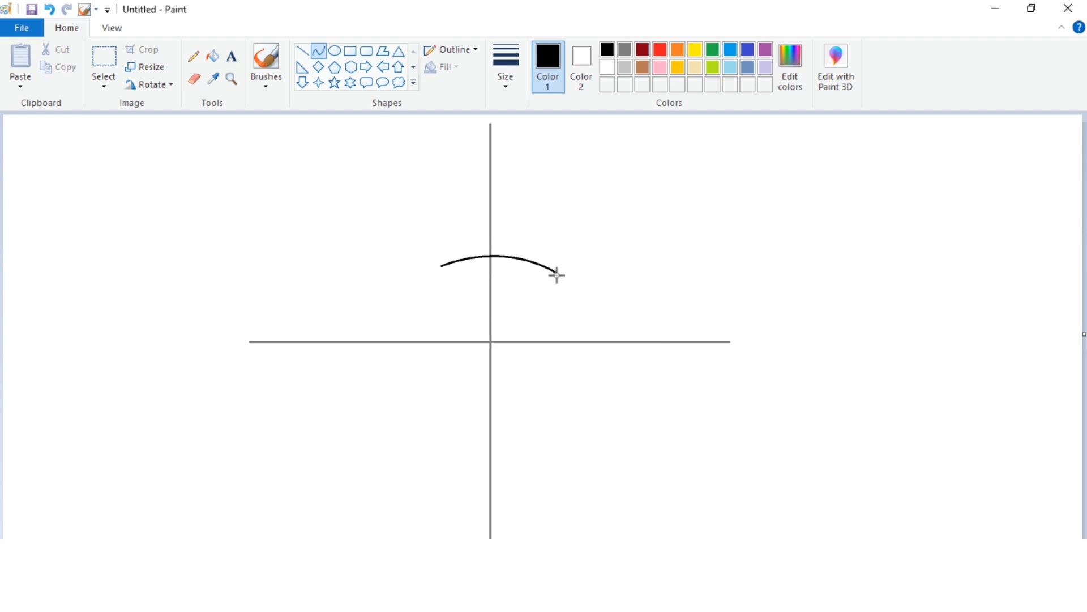
# Draw the long pointed ear extending right from the head with curves, including the line that marks off its tip.
pyautogui.moveTo(595, 247); pyautogui.dragTo(712, 253)
pyautogui.moveTo(640, 255); pyautogui.dragTo(678, 243)
pyautogui.moveTo(583, 316)
pyautogui.mouseDown()
pyautogui.moveTo(713, 252)
pyautogui.moveTo(663, 294)
pyautogui.moveTo(689, 279)
pyautogui.moveTo(656, 277)
pyautogui.moveTo(658, 263)
pyautogui.mouseUp()
pyautogui.click(663, 194)
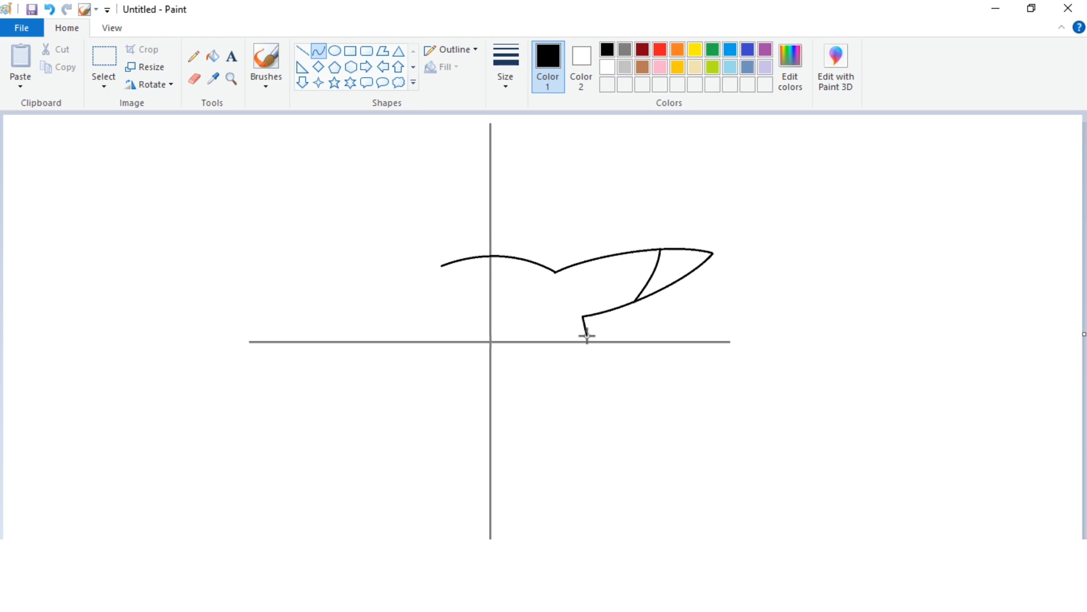
# Draw a short cheek curve below the right ear's base and the large rounded curve of the back and rump.
pyautogui.moveTo(589, 334); pyautogui.dragTo(665, 440)
pyautogui.moveTo(660, 372); pyautogui.dragTo(636, 330)
pyautogui.moveTo(669, 371); pyautogui.dragTo(680, 365)
pyautogui.click(717, 395)
pyautogui.moveTo(609, 493)
pyautogui.mouseDown()
pyautogui.moveTo(663, 441)
pyautogui.moveTo(648, 476)
pyautogui.moveTo(662, 465)
pyautogui.mouseUp()
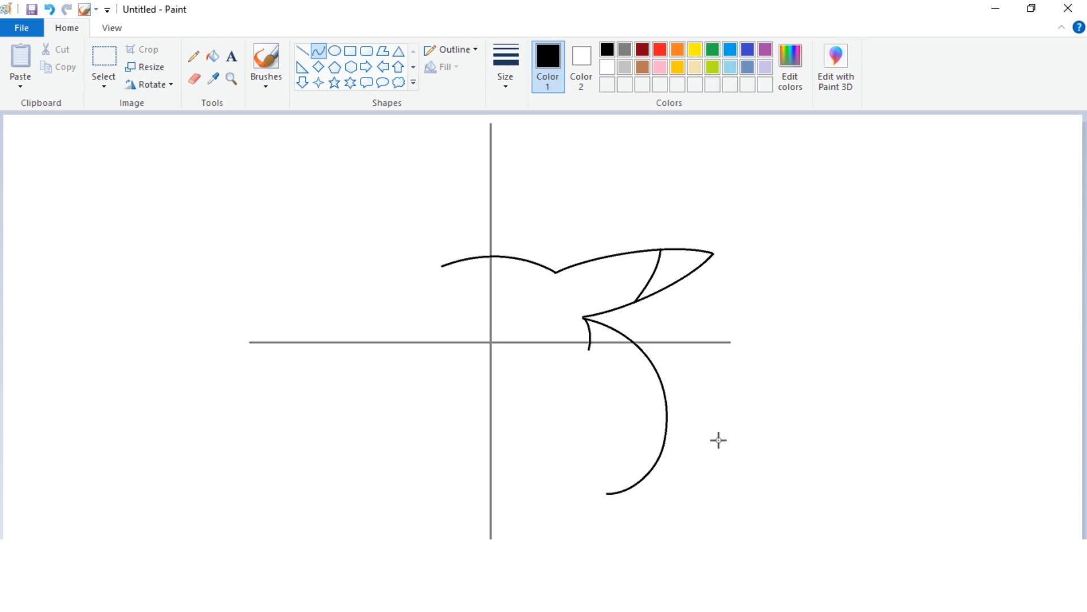
# Draw the two curved sides of the right front leg below the body.
pyautogui.moveTo(540, 461)
pyautogui.mouseDown()
pyautogui.moveTo(568, 527)
pyautogui.moveTo(543, 483)
pyautogui.moveTo(545, 501)
pyautogui.moveTo(604, 523)
pyautogui.mouseUp()
pyautogui.moveTo(603, 476)
pyautogui.mouseDown()
pyautogui.moveTo(609, 466)
pyautogui.moveTo(611, 497)
pyautogui.moveTo(614, 485)
pyautogui.mouseUp()
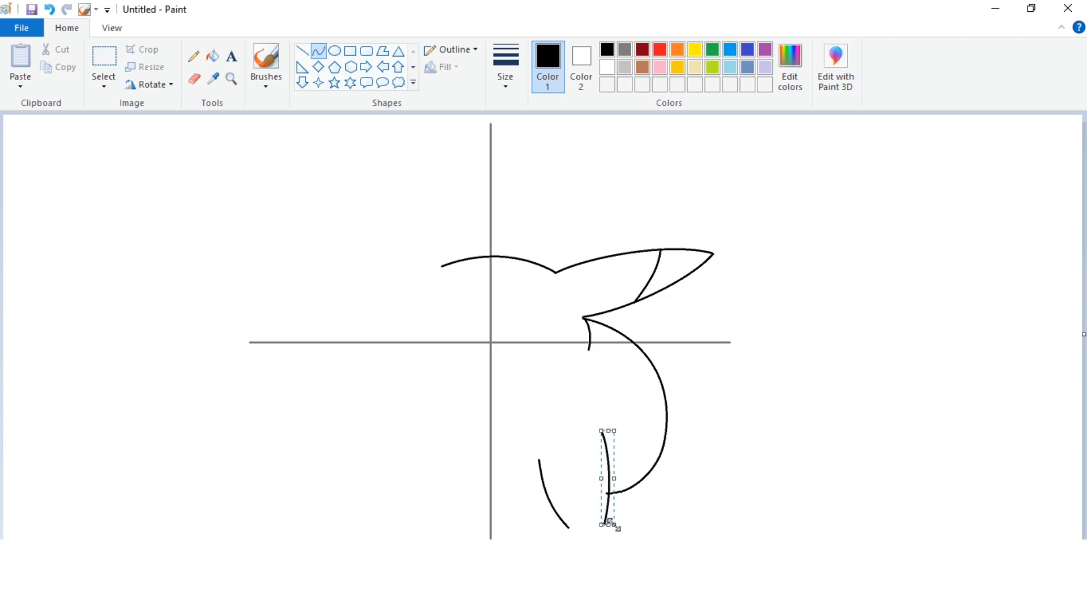
pyautogui.click(676, 475)
# Close the bottom of the right front leg with small scalloped curves forming the paw's toes.
pyautogui.click(112, 28)
pyautogui.click(20, 62)
pyautogui.scroll(-5, 517, 534)
pyautogui.moveTo(481, 544); pyautogui.dragTo(788, 544)
pyautogui.scroll(-1, 701, 447)
pyautogui.click(67, 27)
pyautogui.click(193, 78)
pyautogui.scroll(3, 561, 356)
pyautogui.scroll(-3, 561, 356)
pyautogui.click(319, 51)
pyautogui.moveTo(548, 515)
pyautogui.mouseDown()
pyautogui.moveTo(515, 507)
pyautogui.moveTo(527, 494)
pyautogui.moveTo(596, 515)
pyautogui.moveTo(606, 485)
pyautogui.mouseUp()
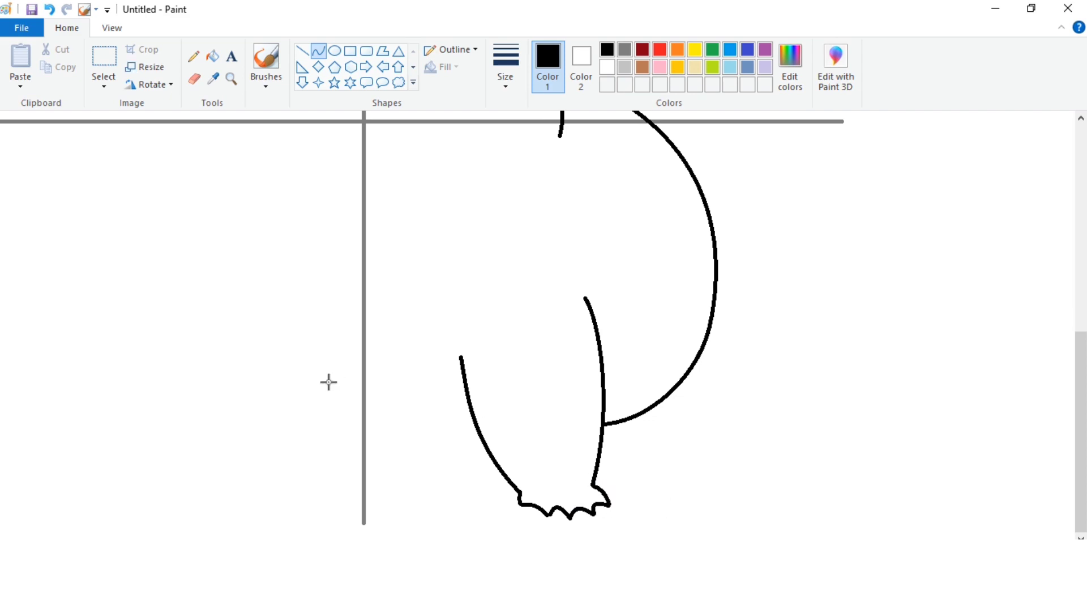
# Draw the belly curve leftward from the right front leg and the inner edge of the left front leg.
pyautogui.moveTo(324, 381); pyautogui.dragTo(470, 410)
pyautogui.click(345, 418)
pyautogui.moveTo(348, 420); pyautogui.dragTo(416, 427)
pyautogui.click(537, 372)
pyautogui.moveTo(248, 468); pyautogui.dragTo(322, 380)
pyautogui.moveTo(292, 425)
pyautogui.mouseDown()
pyautogui.moveTo(269, 452)
pyautogui.moveTo(307, 423)
pyautogui.mouseUp()
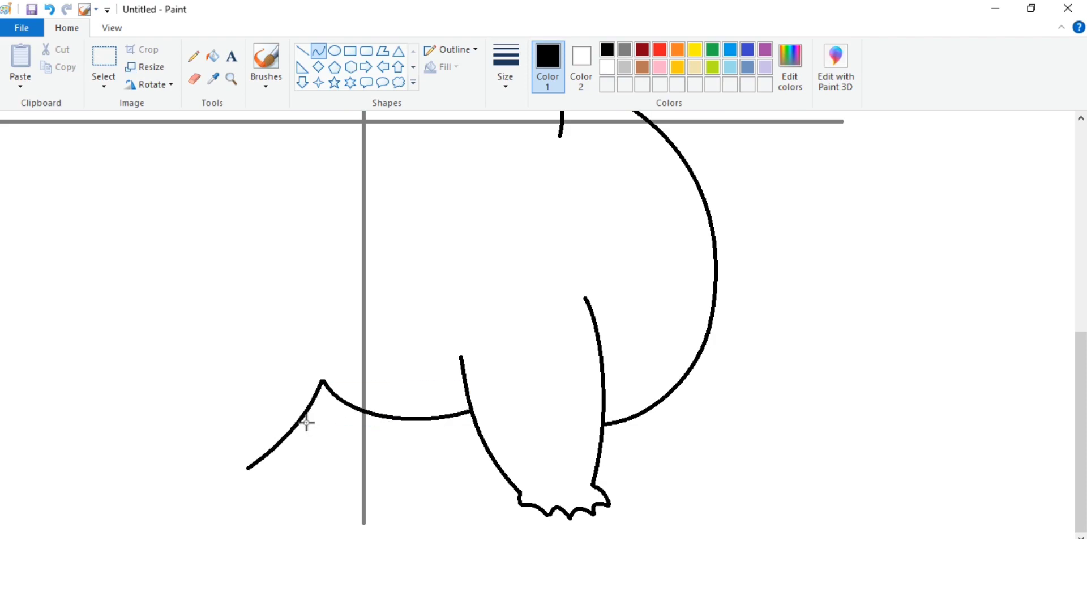
# Draw the right hind foot beneath the rump with two short toe lines.
pyautogui.hscroll(5, 538, 317)
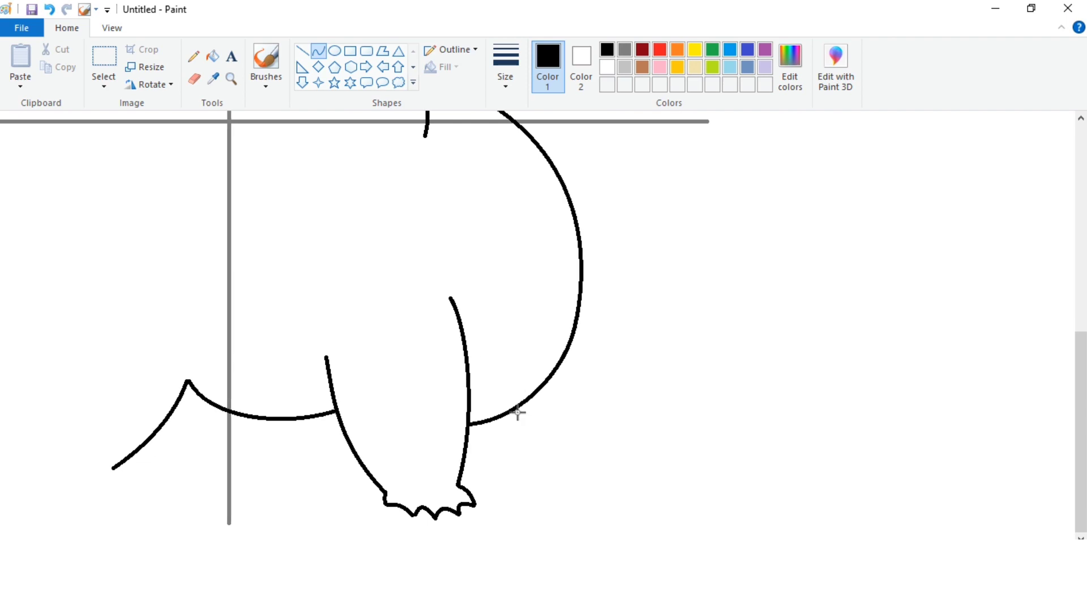
pyautogui.moveTo(501, 417); pyautogui.dragTo(542, 477)
pyautogui.moveTo(520, 451)
pyautogui.mouseDown()
pyautogui.moveTo(517, 472)
pyautogui.moveTo(568, 473)
pyautogui.mouseUp()
pyautogui.moveTo(564, 435); pyautogui.dragTo(589, 456)
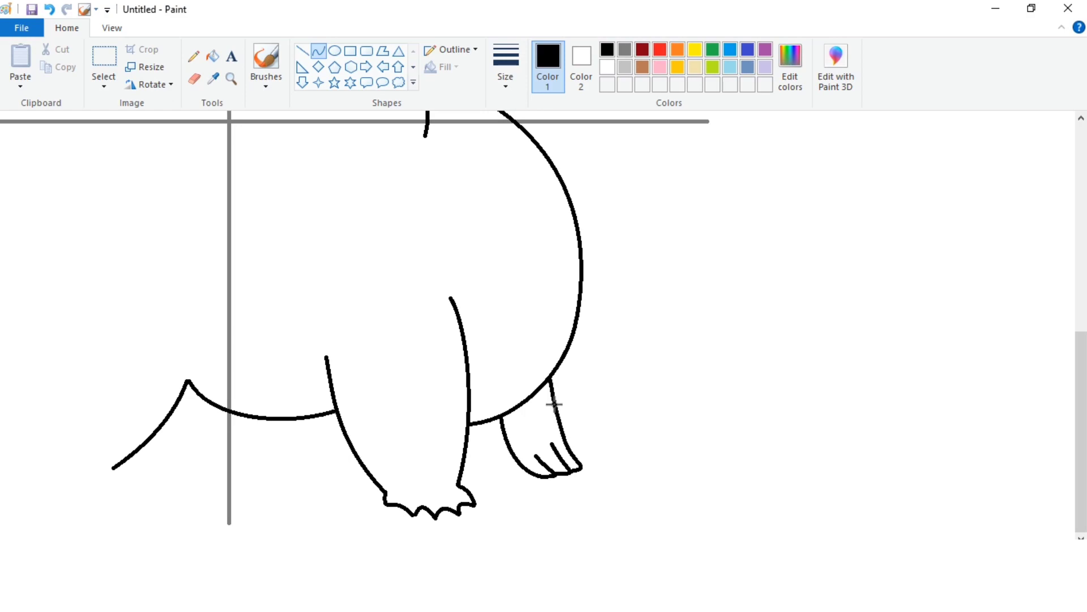
# Draw the other hind foot under the belly beside the vertical guide, with short toe lines.
pyautogui.hscroll(-4, 622, 458)
pyautogui.moveTo(460, 417)
pyautogui.mouseDown()
pyautogui.moveTo(431, 457)
pyautogui.moveTo(462, 466)
pyautogui.moveTo(490, 452)
pyautogui.moveTo(512, 420)
pyautogui.mouseUp()
pyautogui.moveTo(488, 447)
pyautogui.mouseDown()
pyautogui.moveTo(486, 461)
pyautogui.moveTo(500, 452)
pyautogui.mouseUp()
pyautogui.click(502, 328)
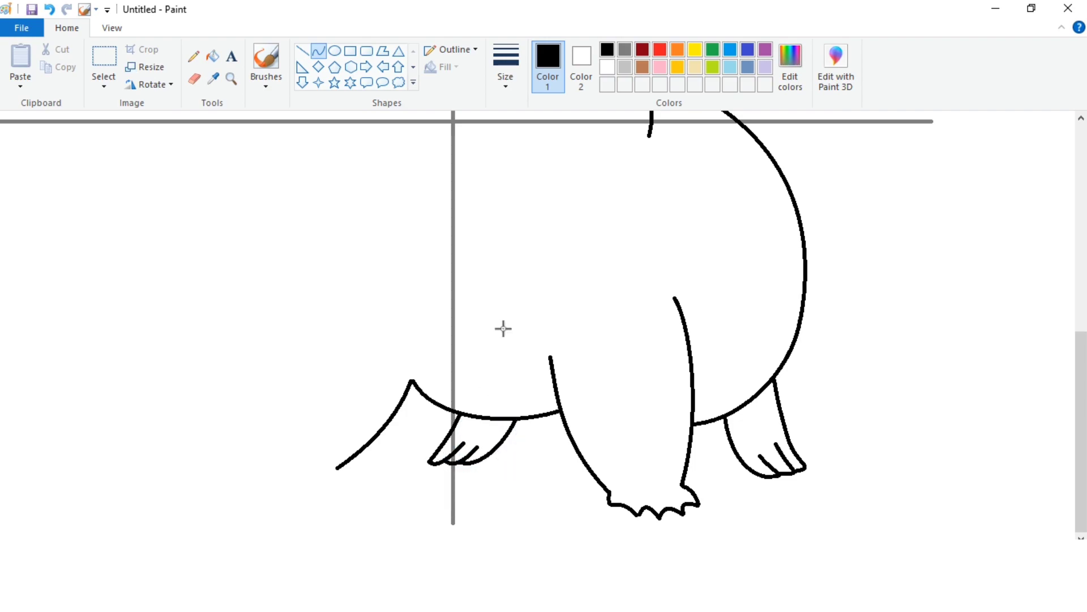
# Draw an S-shaped curve for the upper left side of the face, from the horizontal guide up toward the head's top.
pyautogui.hscroll(1, 544, 325)
pyautogui.scroll(3, 360, 499)
pyautogui.click(118, 29)
pyautogui.click(53, 66)
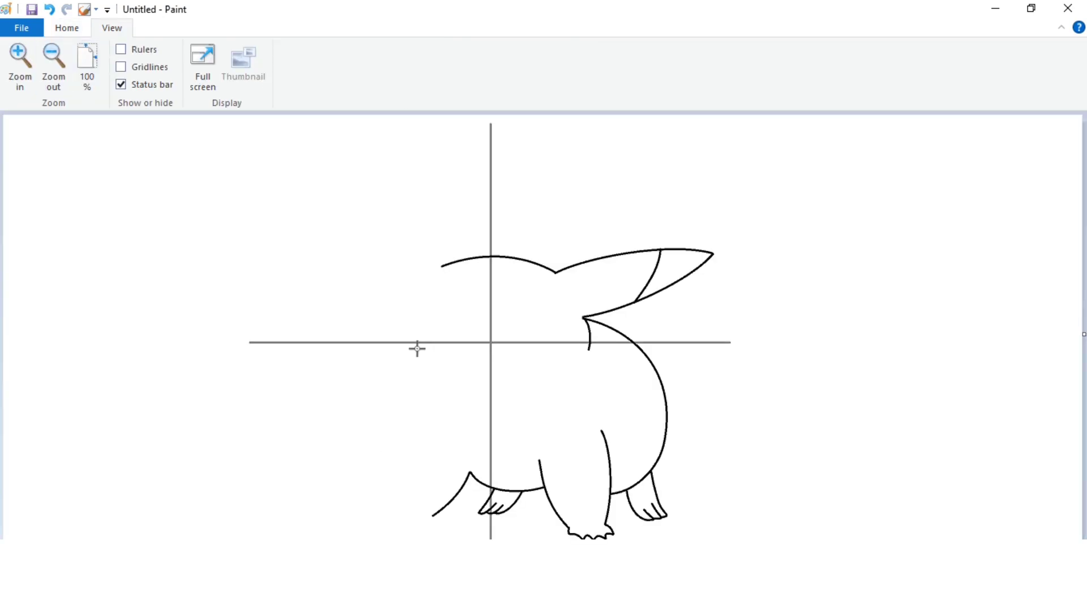
pyautogui.moveTo(399, 341); pyautogui.dragTo(431, 267)
pyautogui.moveTo(417, 304)
pyautogui.mouseDown()
pyautogui.moveTo(391, 296)
pyautogui.moveTo(361, 242)
pyautogui.mouseUp()
# Draw the rounded left cheek outline from the horizontal guide down to the chin and undo the stray dot beside it.
pyautogui.click(20, 66)
pyautogui.scroll(-2, 289, 517)
pyautogui.moveTo(289, 545); pyautogui.dragTo(527, 545)
pyautogui.scroll(-1, 320, 257)
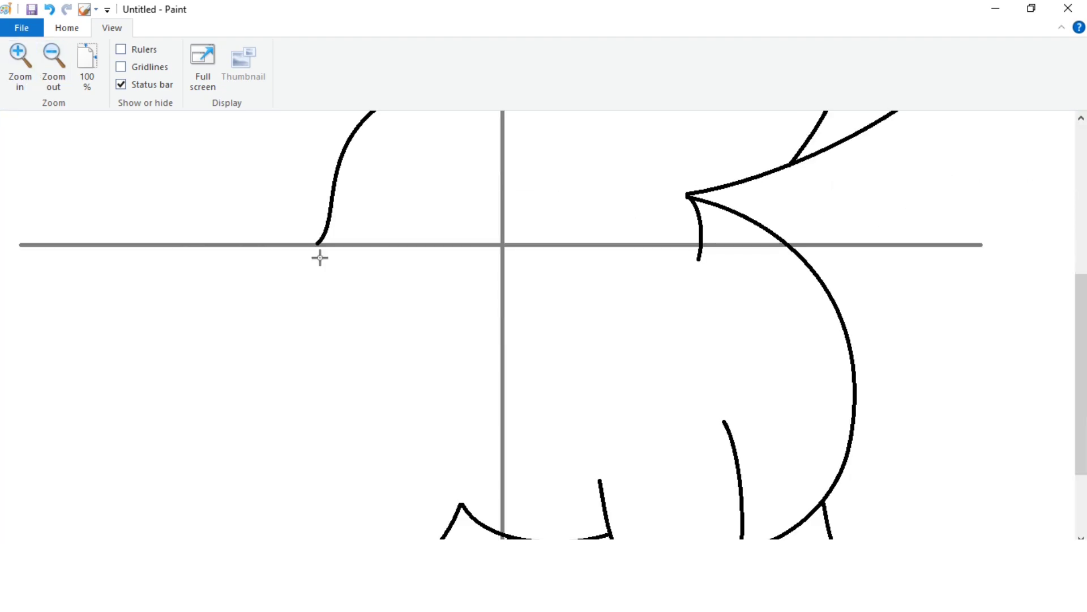
pyautogui.moveTo(318, 243); pyautogui.dragTo(396, 425)
pyautogui.moveTo(340, 317)
pyautogui.mouseDown()
pyautogui.moveTo(299, 257)
pyautogui.moveTo(264, 363)
pyautogui.mouseUp()
pyautogui.click(209, 342)
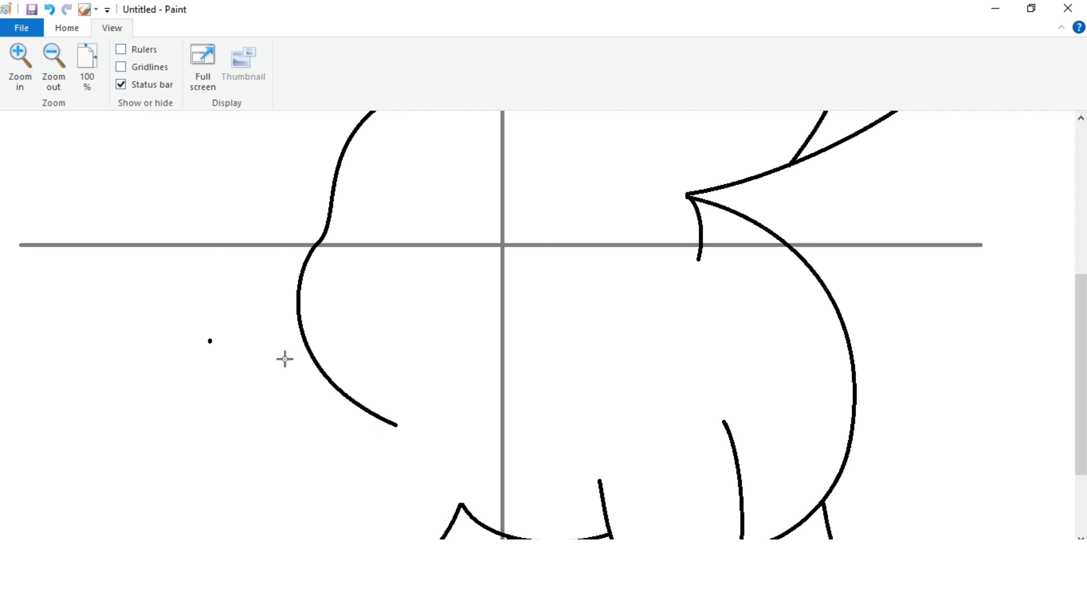
pyautogui.hotkey('ctrl', 'z')
# Draw the outer side of the left front leg and close its paw with small jagged toes.
pyautogui.scroll(-2, 283, 359)
pyautogui.moveTo(340, 270)
pyautogui.mouseDown()
pyautogui.moveTo(300, 455)
pyautogui.moveTo(311, 303)
pyautogui.moveTo(291, 372)
pyautogui.moveTo(300, 449)
pyautogui.moveTo(278, 485)
pyautogui.mouseUp()
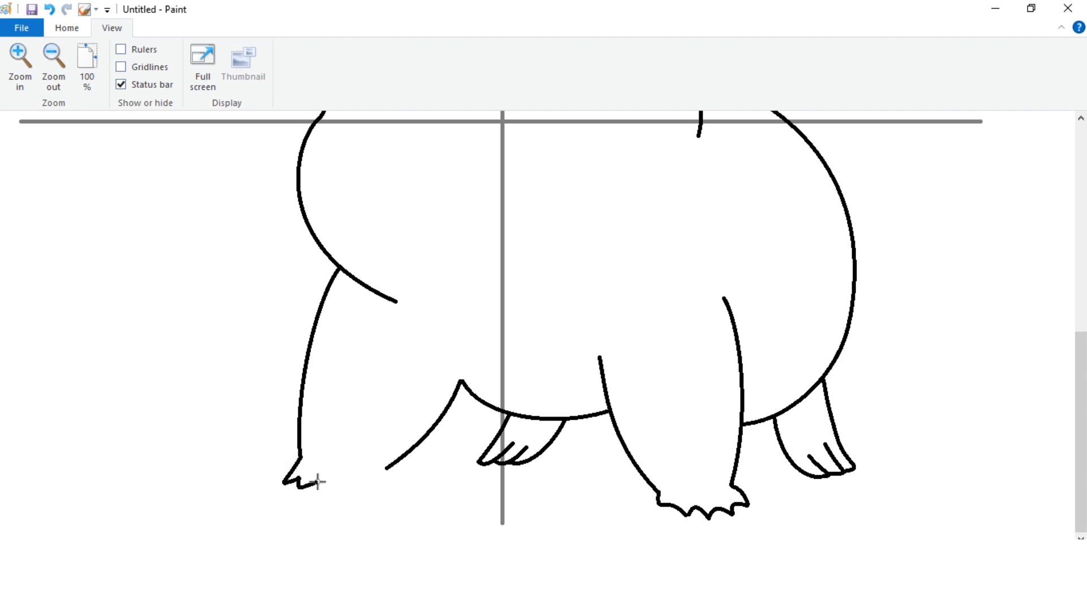
pyautogui.moveTo(316, 495); pyautogui.dragTo(342, 486)
pyautogui.click(340, 499)
pyautogui.click(336, 499)
pyautogui.moveTo(375, 484); pyautogui.dragTo(379, 498)
pyautogui.scroll(-3, 376, 423)
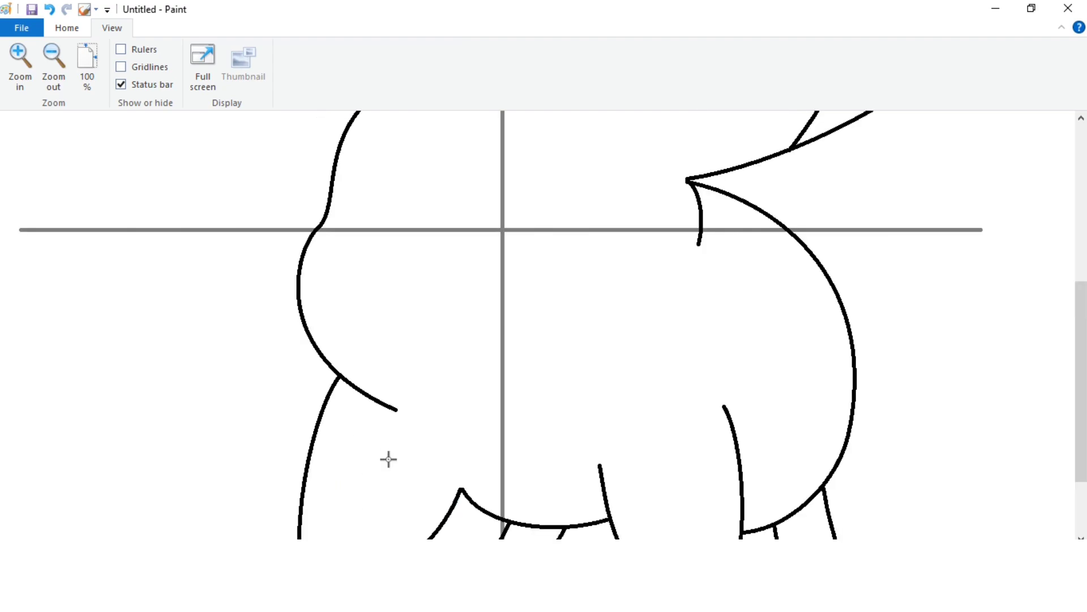
# Draw the tall upright left ear above the head with a curved line marking off its tip.
pyautogui.moveTo(416, 283); pyautogui.dragTo(447, 120)
pyautogui.moveTo(432, 201)
pyautogui.mouseDown()
pyautogui.moveTo(413, 250)
pyautogui.moveTo(410, 154)
pyautogui.moveTo(410, 175)
pyautogui.mouseUp()
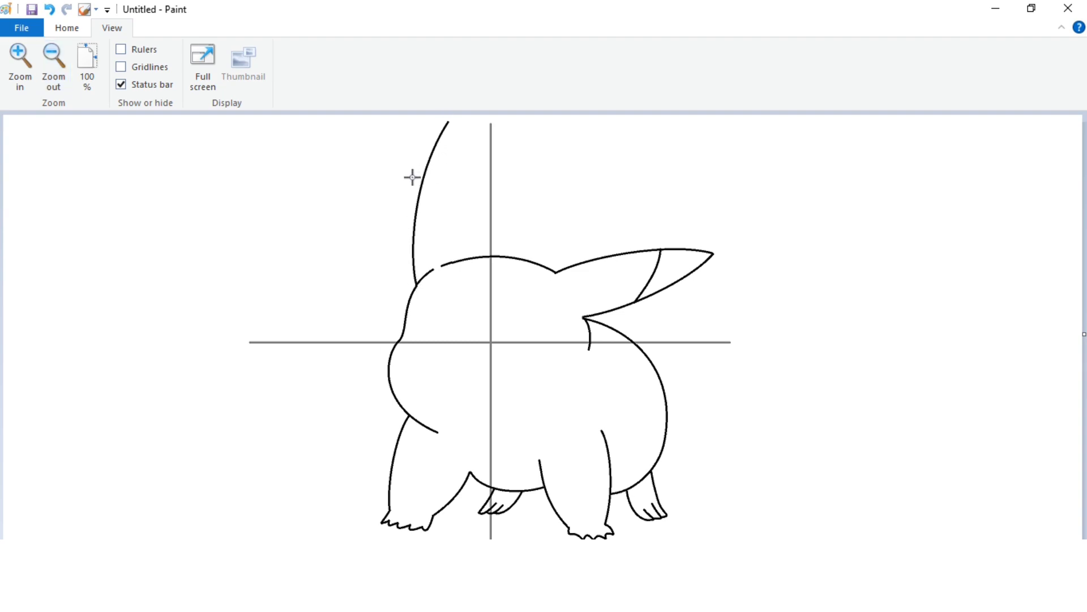
pyautogui.moveTo(448, 122); pyautogui.dragTo(465, 162)
pyautogui.click(517, 158)
pyautogui.moveTo(439, 190); pyautogui.dragTo(444, 168)
pyautogui.click(444, 168)
pyautogui.click(502, 158)
# Draw the large lightning-shaped tail behind the right ear, with its zigzag lower edge ending at the back.
pyautogui.moveTo(602, 202); pyautogui.dragTo(620, 253)
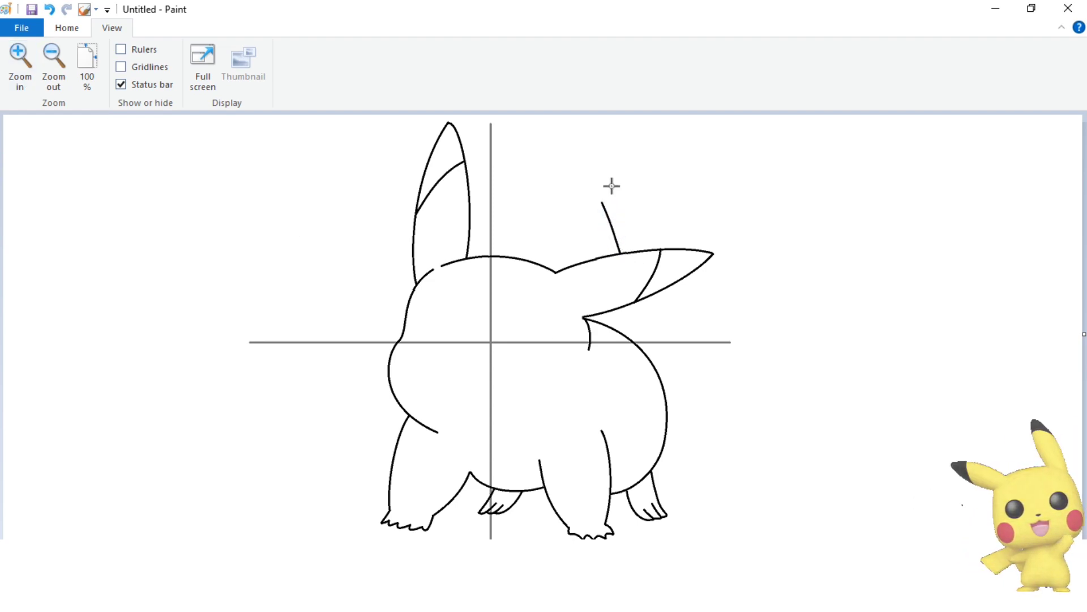
pyautogui.moveTo(602, 201)
pyautogui.mouseDown()
pyautogui.moveTo(699, 249)
pyautogui.moveTo(607, 195)
pyautogui.moveTo(621, 194)
pyautogui.mouseUp()
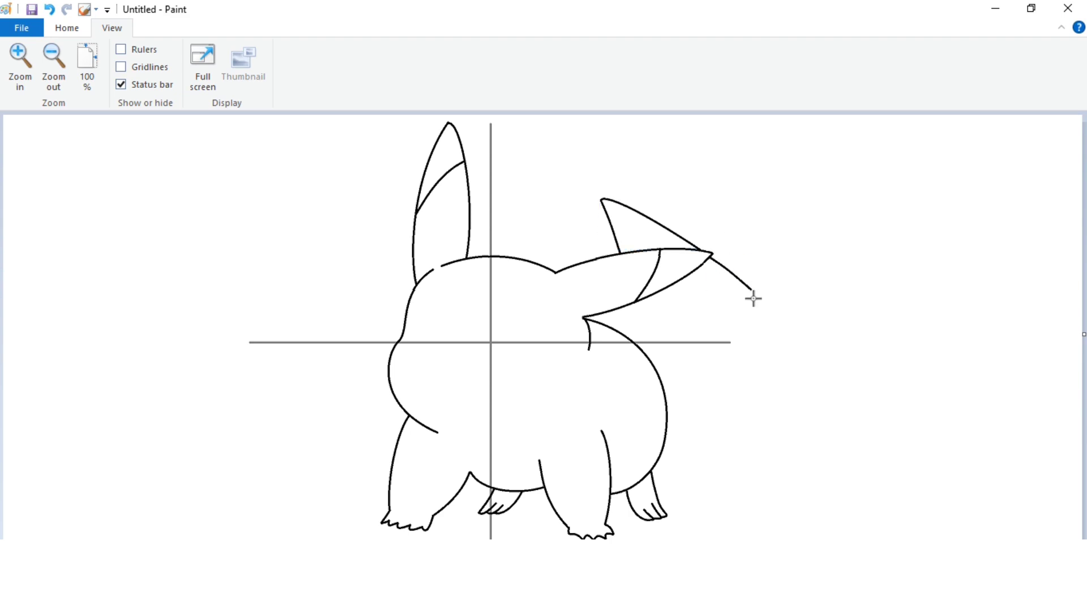
pyautogui.moveTo(750, 288)
pyautogui.mouseDown()
pyautogui.moveTo(756, 375)
pyautogui.moveTo(755, 326)
pyautogui.mouseUp()
pyautogui.moveTo(666, 300); pyautogui.dragTo(755, 372)
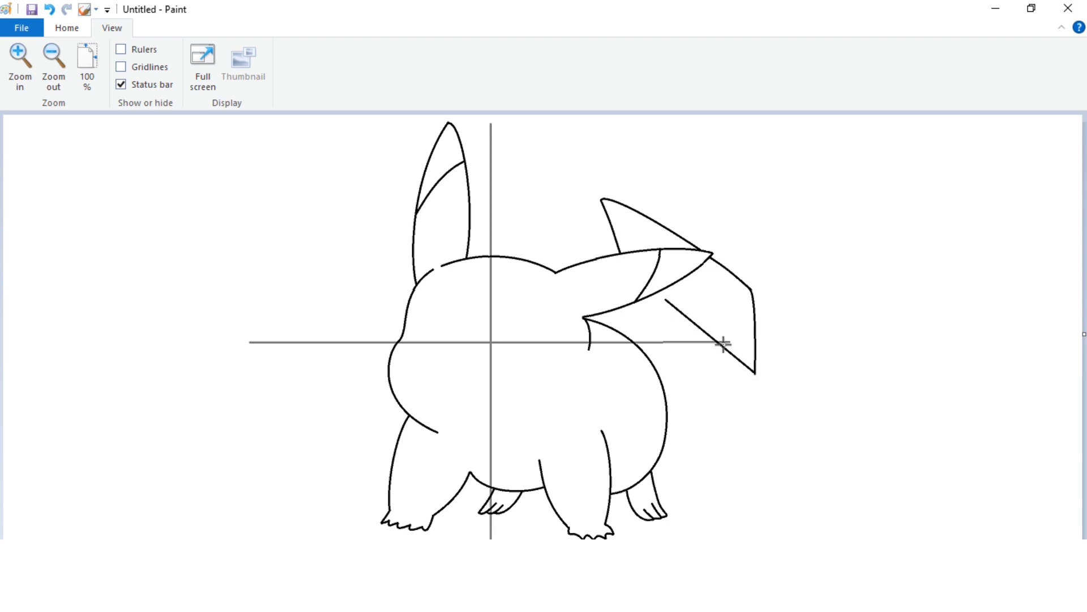
pyautogui.click(691, 297)
pyautogui.moveTo(662, 348); pyautogui.dragTo(650, 339)
# Add the tail's inner zigzag point and a short connecting line between the right ear's lower edge and the back.
pyautogui.click(20, 67)
pyautogui.moveTo(278, 545); pyautogui.dragTo(650, 545)
pyautogui.scroll(-3, 651, 520)
pyautogui.click(67, 27)
pyautogui.click(194, 79)
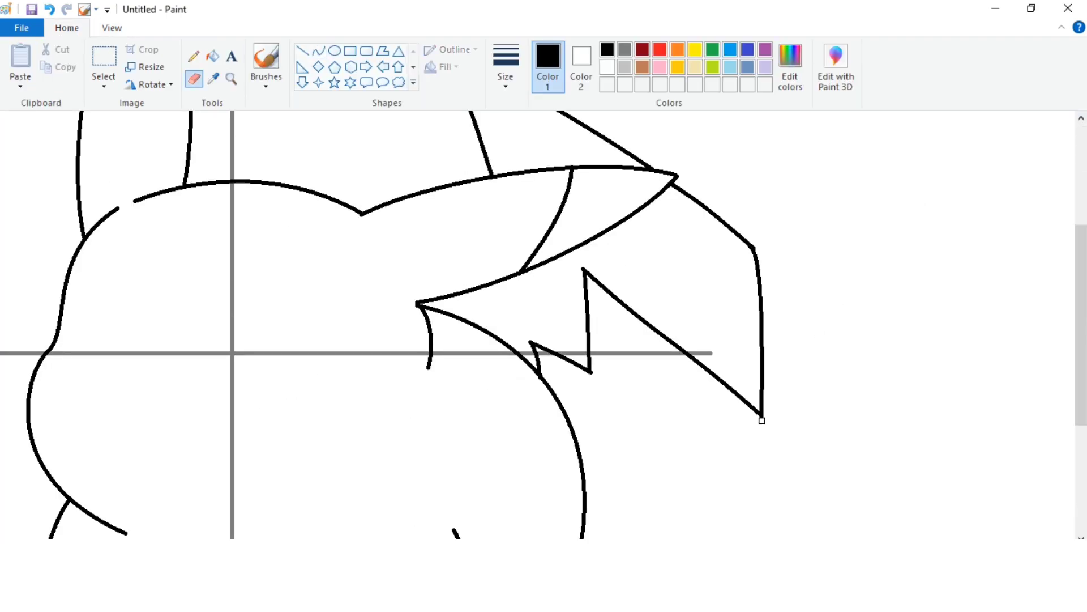
pyautogui.click(319, 51)
pyautogui.moveTo(495, 282); pyautogui.dragTo(534, 311)
pyautogui.click(561, 298)
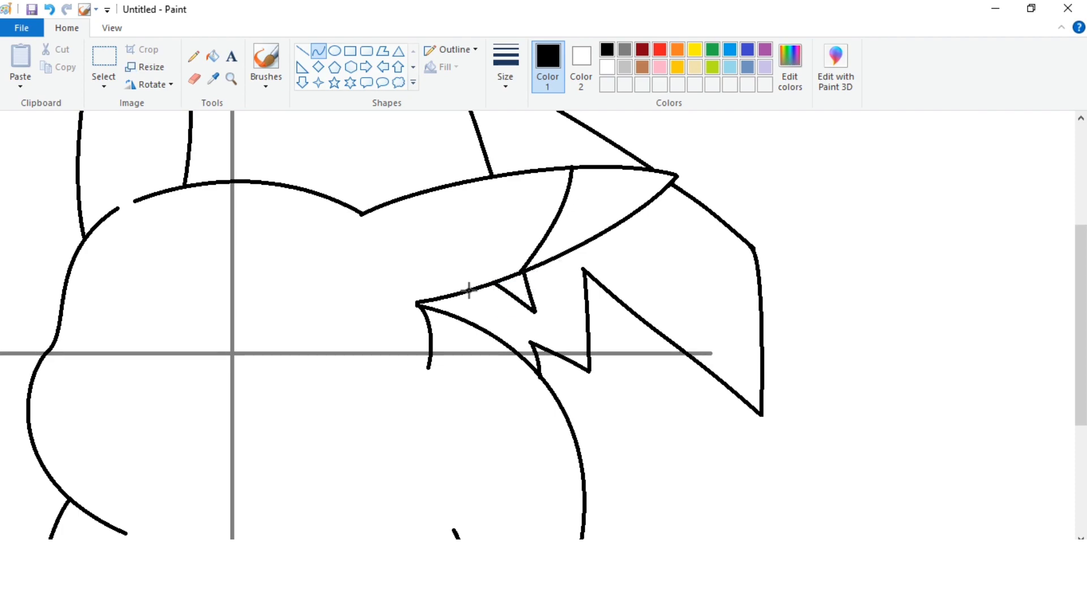
pyautogui.click(482, 321)
# Draw the right eye as a circle above the horizontal guide with a smaller highlight circle inside.
pyautogui.scroll(-2, 553, 296)
pyautogui.click(111, 28)
pyautogui.click(54, 67)
pyautogui.click(20, 66)
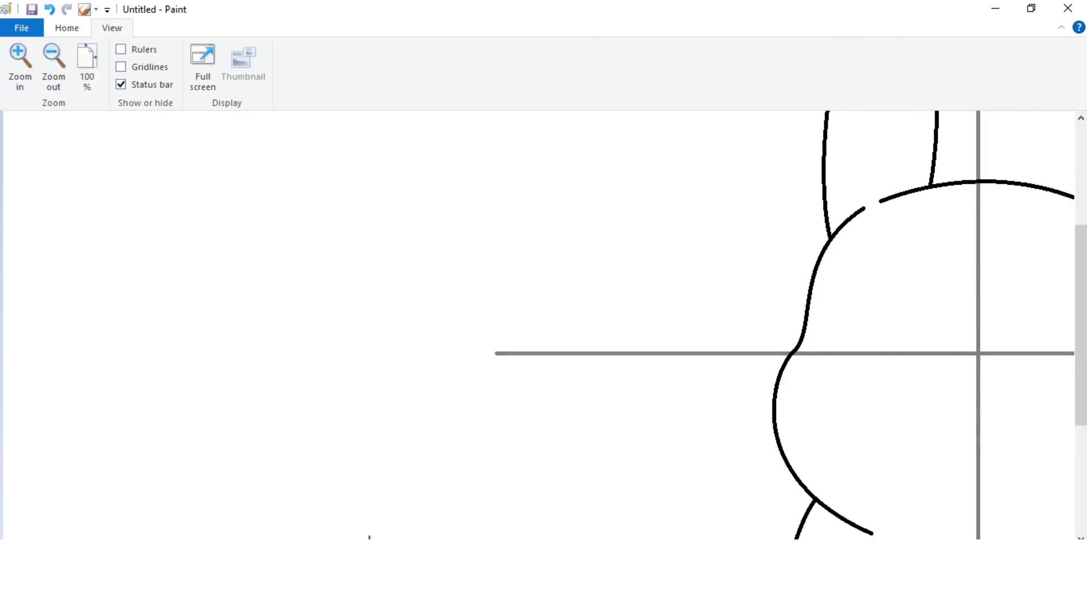
pyautogui.moveTo(376, 550); pyautogui.dragTo(631, 550)
pyautogui.scroll(-2, 583, 427)
pyautogui.click(67, 28)
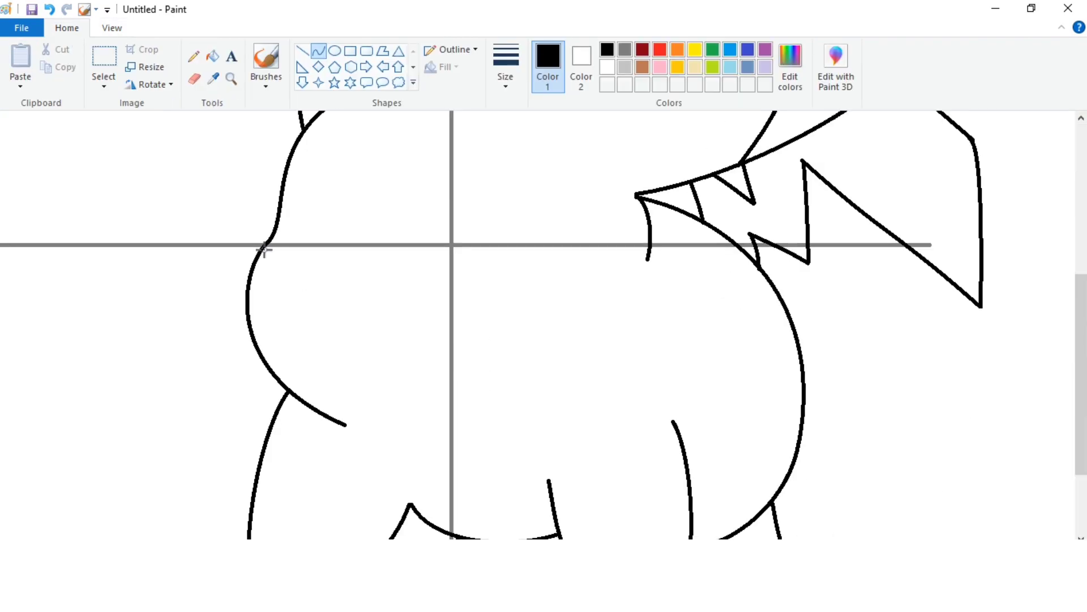
pyautogui.click(335, 51)
pyautogui.moveTo(509, 175)
pyautogui.mouseDown()
pyautogui.moveTo(580, 247)
pyautogui.moveTo(548, 207)
pyautogui.moveTo(557, 213)
pyautogui.mouseUp()
pyautogui.click(589, 199)
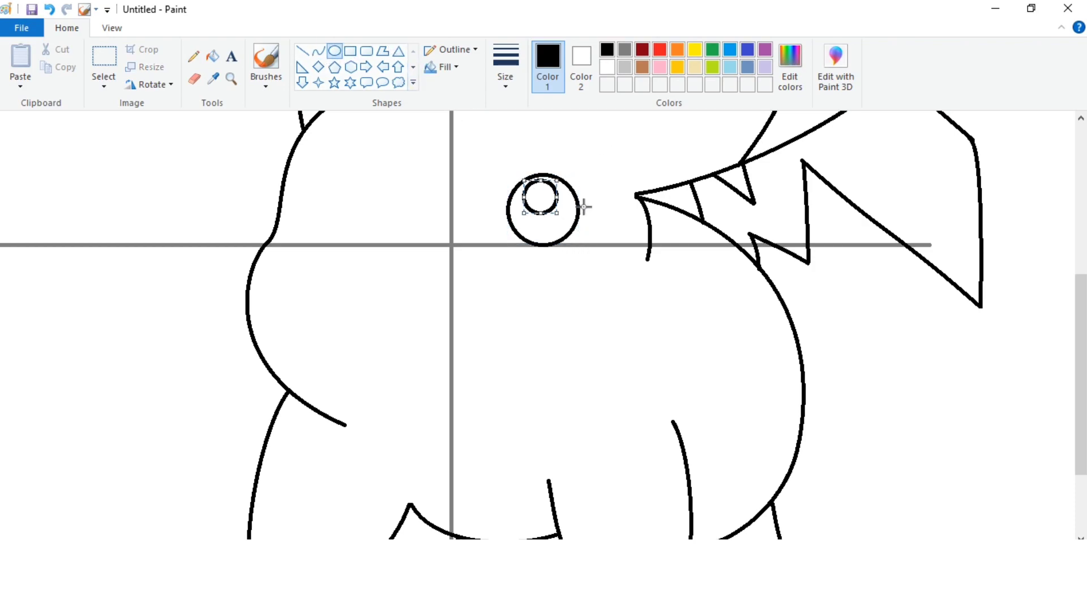
pyautogui.click(583, 185)
# Draw the left eye as a tilted oval built from curves, with a small highlight circle inside.
pyautogui.click(318, 51)
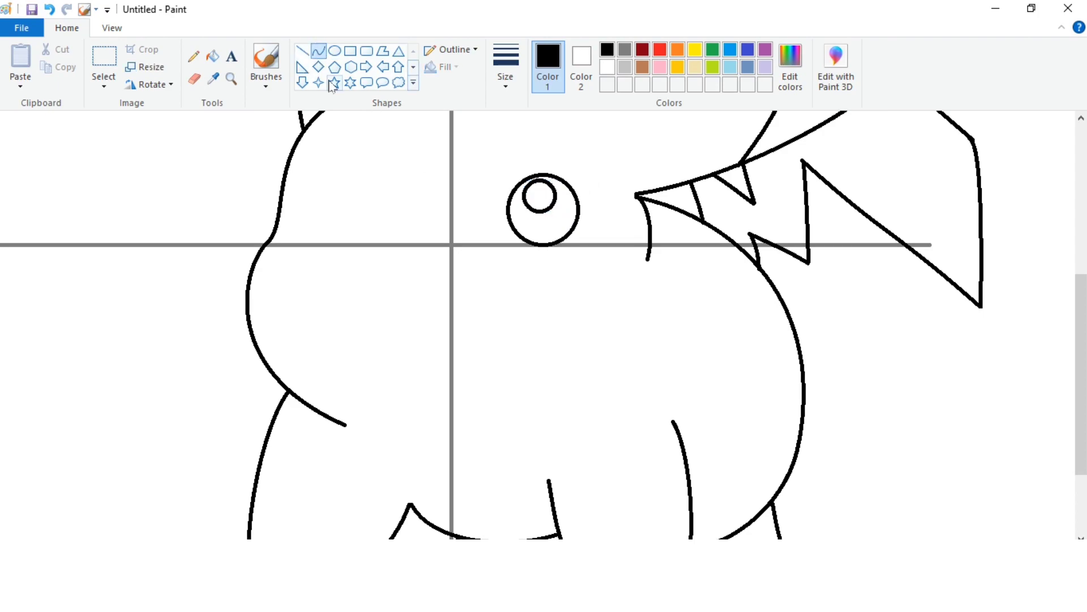
pyautogui.moveTo(342, 161)
pyautogui.mouseDown()
pyautogui.moveTo(335, 229)
pyautogui.moveTo(280, 229)
pyautogui.moveTo(342, 157)
pyautogui.moveTo(379, 158)
pyautogui.mouseUp()
pyautogui.moveTo(378, 157); pyautogui.dragTo(379, 202)
pyautogui.hotkey('ctrl', 'z')
pyautogui.moveTo(340, 160); pyautogui.dragTo(334, 228)
pyautogui.moveTo(340, 198)
pyautogui.mouseDown()
pyautogui.moveTo(381, 170)
pyautogui.moveTo(381, 153)
pyautogui.mouseUp()
pyautogui.moveTo(387, 206); pyautogui.dragTo(379, 216)
pyautogui.hotkey('ctrl', 'z')
pyautogui.moveTo(342, 160); pyautogui.dragTo(368, 161)
pyautogui.moveTo(380, 203); pyautogui.dragTo(384, 216)
pyautogui.click(334, 51)
pyautogui.moveTo(326, 166)
pyautogui.mouseDown()
pyautogui.moveTo(362, 207)
pyautogui.moveTo(356, 196)
pyautogui.mouseUp()
# Choose a thinner line and draw the small rounded triangular nose between the eyes.
pyautogui.click(320, 53)
pyautogui.click(506, 66)
pyautogui.click(512, 145)
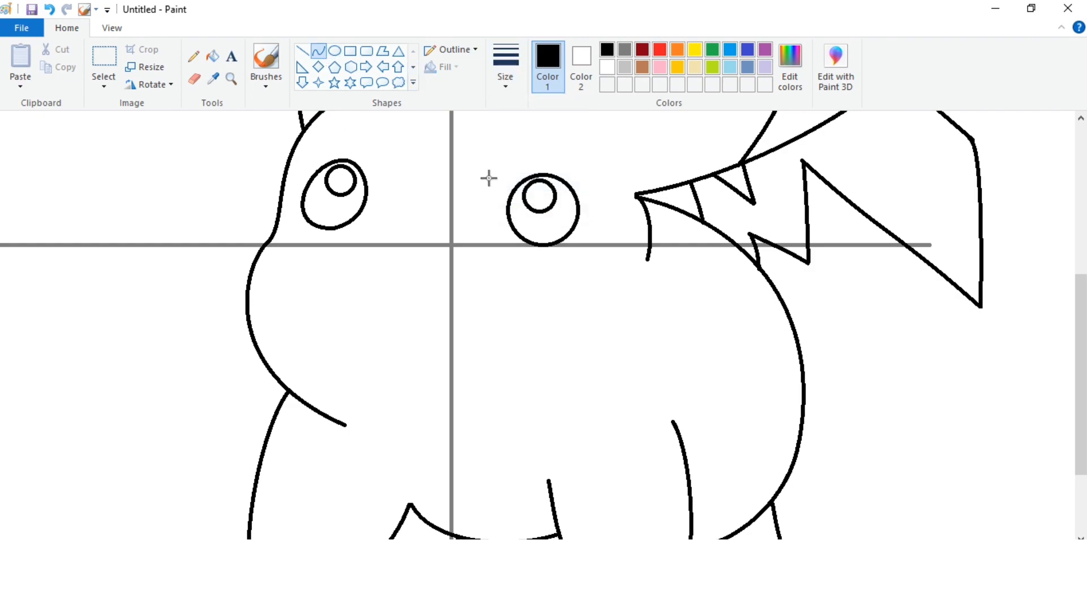
pyautogui.click(403, 205)
pyautogui.click(423, 164)
# Draw the wavy upper mouth line below the nose as two adjoining curves.
pyautogui.click(361, 273)
pyautogui.click(379, 274)
pyautogui.moveTo(398, 254)
pyautogui.mouseDown()
pyautogui.moveTo(483, 262)
pyautogui.moveTo(463, 288)
pyautogui.mouseUp()
pyautogui.click(407, 271)
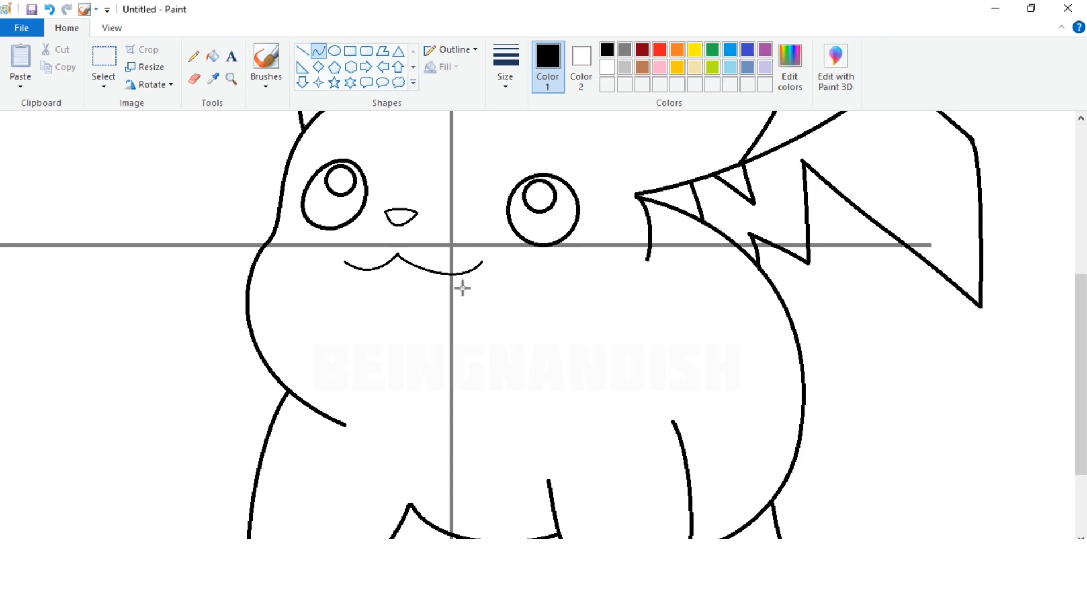
# Draw the open mouth below the upper mouth line and add the curved tongue line inside it.
pyautogui.moveTo(367, 271); pyautogui.dragTo(412, 361)
pyautogui.moveTo(396, 323)
pyautogui.mouseDown()
pyautogui.moveTo(368, 333)
pyautogui.moveTo(385, 360)
pyautogui.moveTo(457, 274)
pyautogui.mouseUp()
pyautogui.moveTo(434, 348); pyautogui.dragTo(463, 330)
pyautogui.moveTo(404, 264); pyautogui.dragTo(406, 262)
pyautogui.click(378, 283)
pyautogui.click(390, 270)
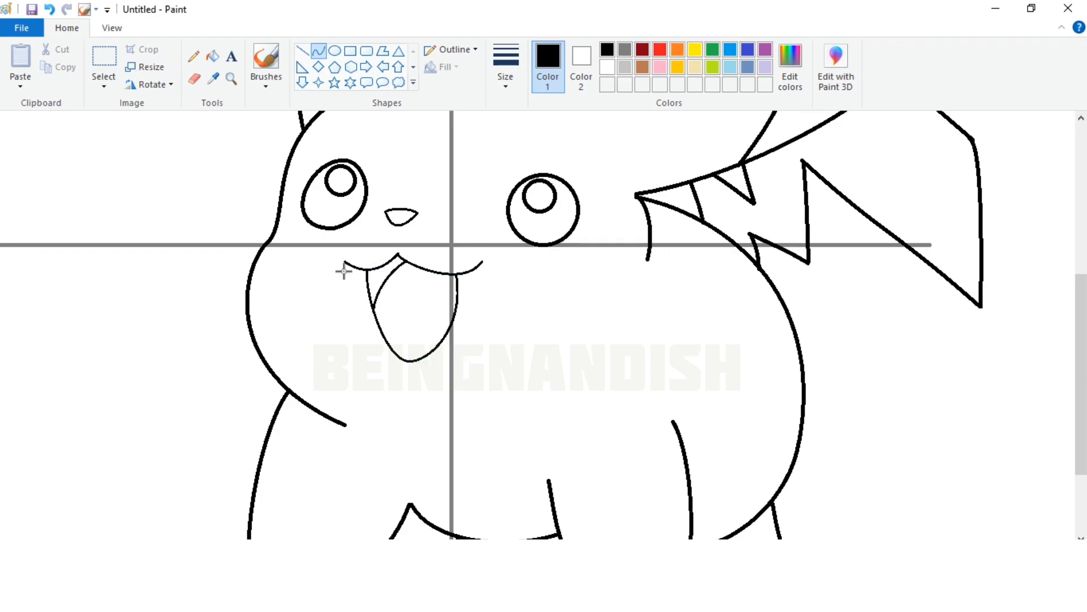
# Draw the curved left cheek patch against the face's outer edge.
pyautogui.moveTo(264, 248); pyautogui.dragTo(259, 348)
pyautogui.moveTo(307, 289); pyautogui.dragTo(319, 349)
pyautogui.moveTo(575, 273); pyautogui.dragTo(567, 378)
pyautogui.moveTo(544, 283); pyautogui.dragTo(538, 271)
pyautogui.moveTo(492, 343); pyautogui.dragTo(497, 372)
pyautogui.hotkey('ctrl', 'z')
# Draw the round right cheek patch below the right eye from two opposing curves.
pyautogui.moveTo(585, 276); pyautogui.dragTo(568, 377)
pyautogui.moveTo(536, 276)
pyautogui.mouseDown()
pyautogui.moveTo(498, 347)
pyautogui.moveTo(505, 374)
pyautogui.mouseUp()
pyautogui.moveTo(568, 333); pyautogui.dragTo(642, 370)
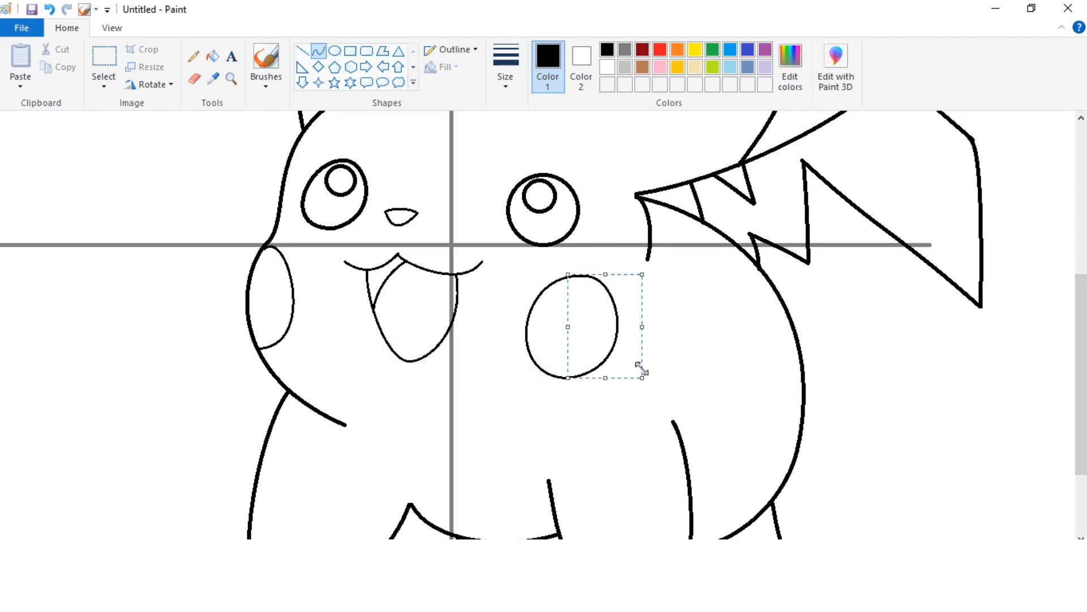
# Draw two tapered stripes on the back, one below the ear's base and one below the tail's base.
pyautogui.moveTo(498, 545); pyautogui.dragTo(606, 545)
pyautogui.moveTo(450, 202); pyautogui.dragTo(484, 302)
pyautogui.moveTo(470, 249)
pyautogui.mouseDown()
pyautogui.moveTo(476, 243)
pyautogui.moveTo(481, 256)
pyautogui.mouseUp()
pyautogui.moveTo(484, 301)
pyautogui.mouseDown()
pyautogui.moveTo(506, 261)
pyautogui.moveTo(538, 374)
pyautogui.mouseUp()
pyautogui.moveTo(538, 314); pyautogui.dragTo(546, 314)
pyautogui.click(547, 312)
pyautogui.moveTo(537, 375)
pyautogui.mouseDown()
pyautogui.moveTo(574, 304)
pyautogui.moveTo(542, 374)
pyautogui.moveTo(574, 357)
pyautogui.mouseUp()
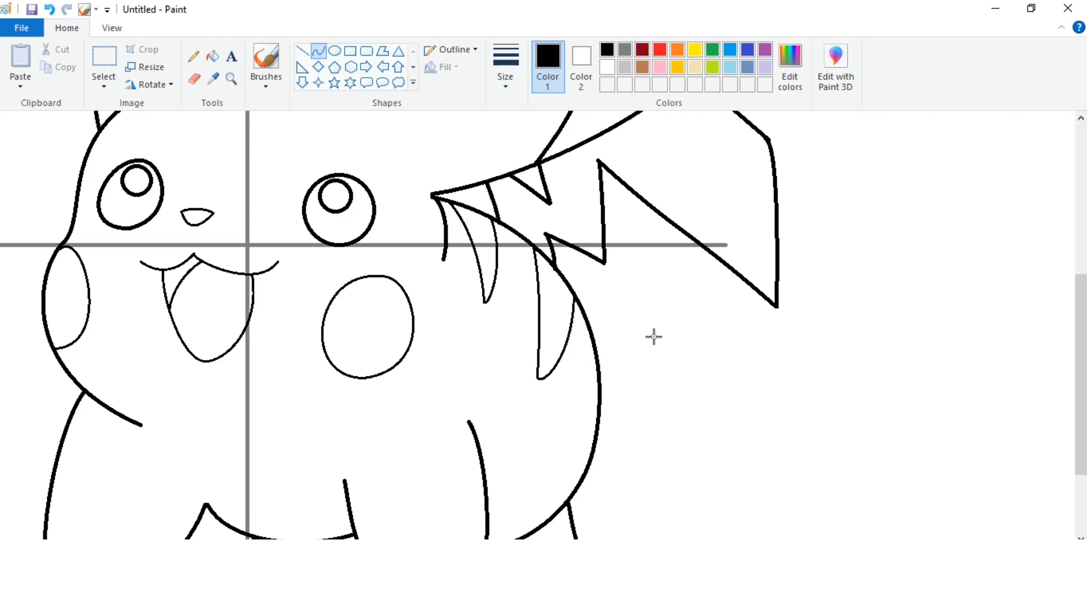
# Fill both eyes around their highlights and the tips of both ears with black.
pyautogui.scroll(-3, 240, 268)
pyautogui.click(87, 68)
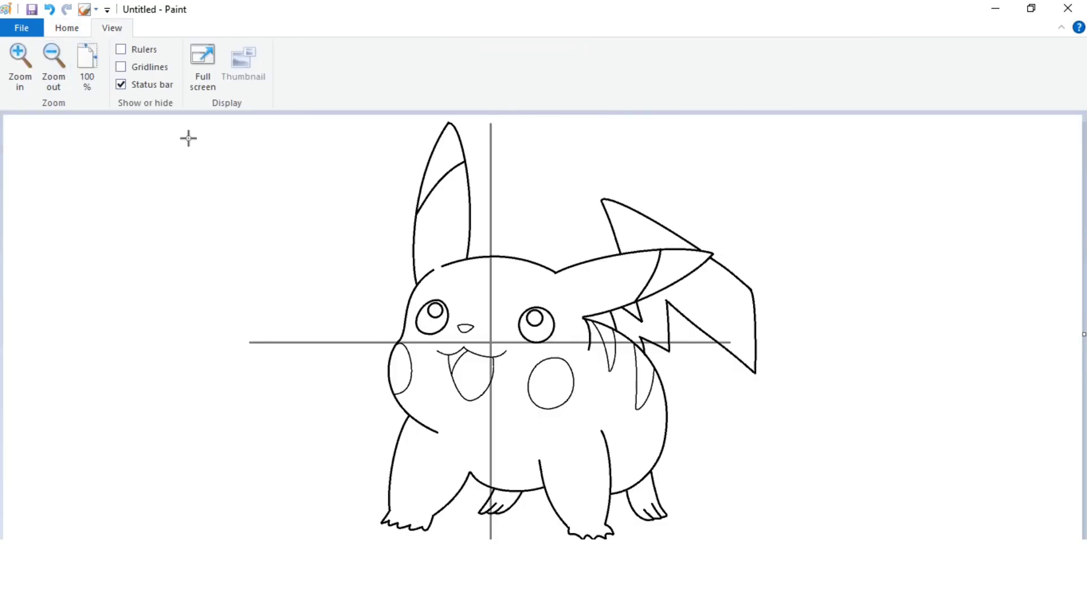
pyautogui.click(67, 30)
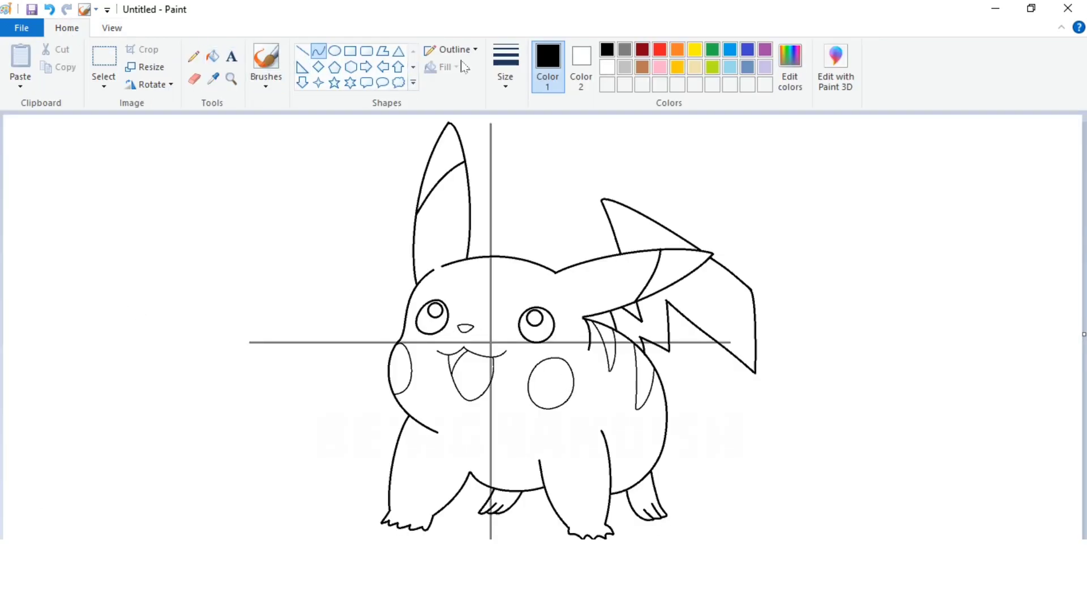
pyautogui.click(220, 62)
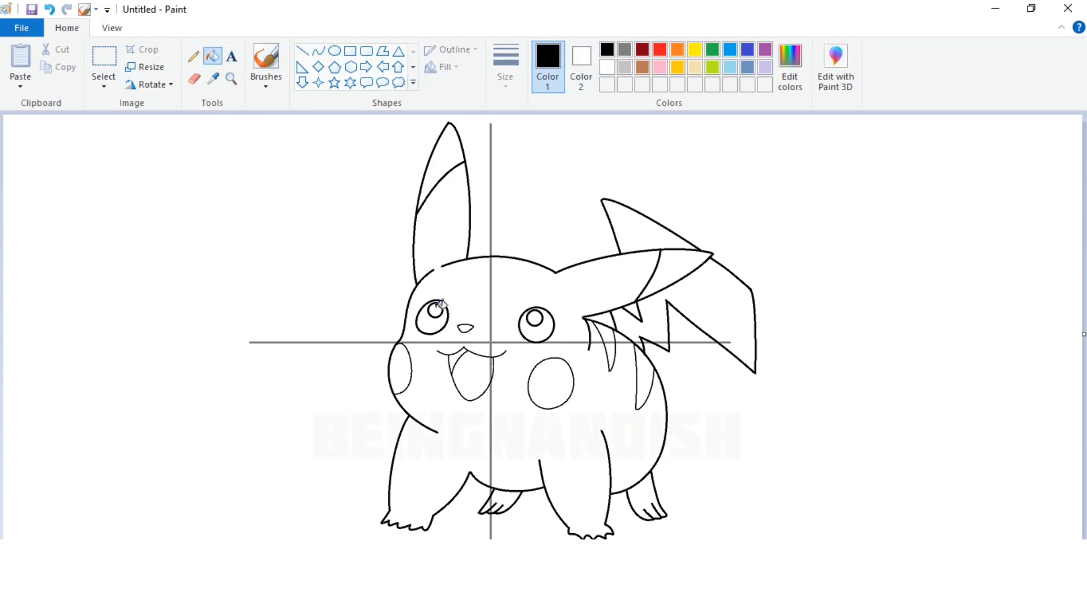
pyautogui.click(426, 323)
pyautogui.click(530, 333)
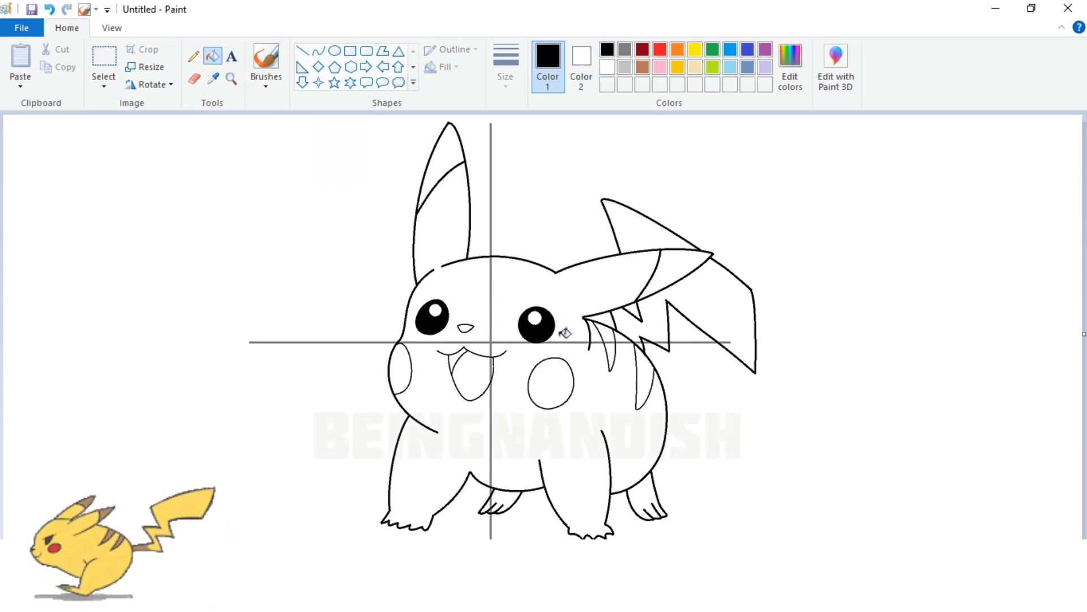
pyautogui.click(450, 159)
pyautogui.click(665, 269)
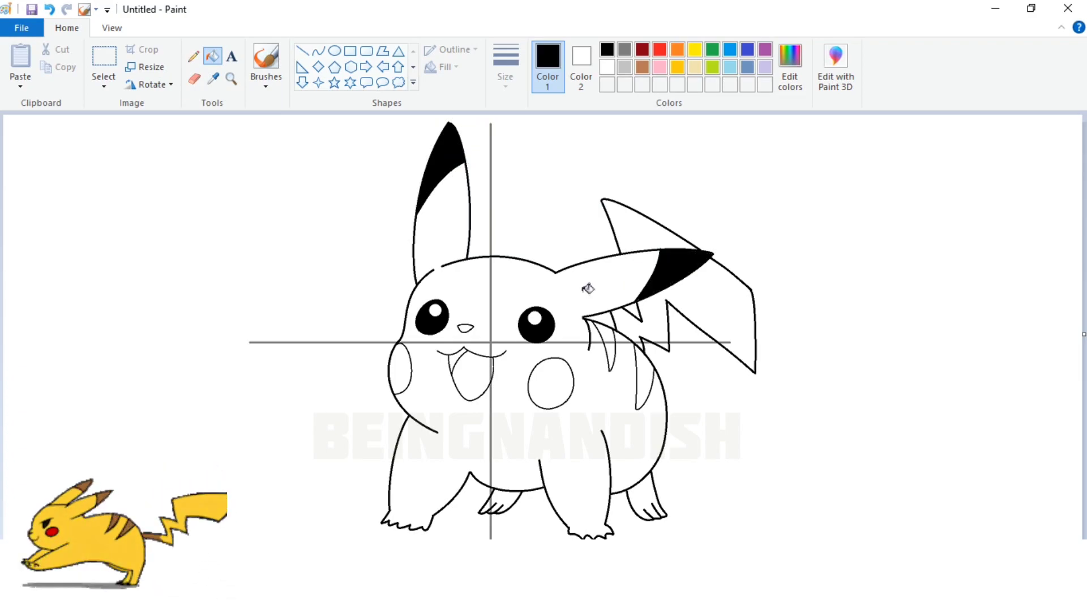
# Fill both cheek patches with red.
pyautogui.click(660, 50)
pyautogui.click(400, 370)
pyautogui.click(550, 383)
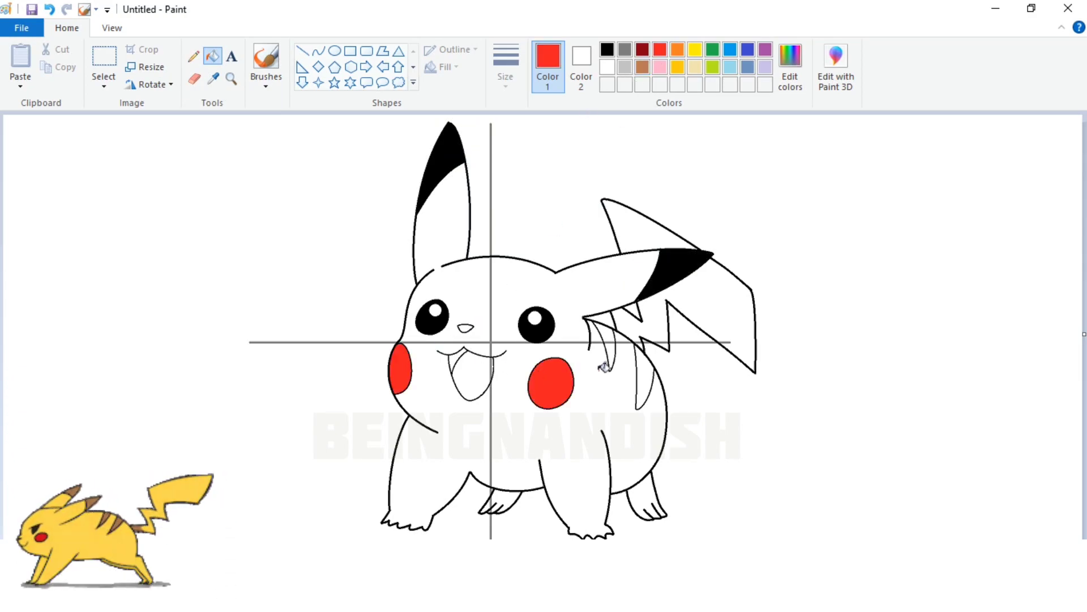
# Mix a muted red custom colour and fill the two stripes on the back with it.
pyautogui.click(790, 68)
pyautogui.click(561, 253)
pyautogui.click(553, 256)
pyautogui.click(550, 247)
pyautogui.click(632, 404)
pyautogui.click(417, 407)
pyautogui.click(604, 344)
pyautogui.click(649, 357)
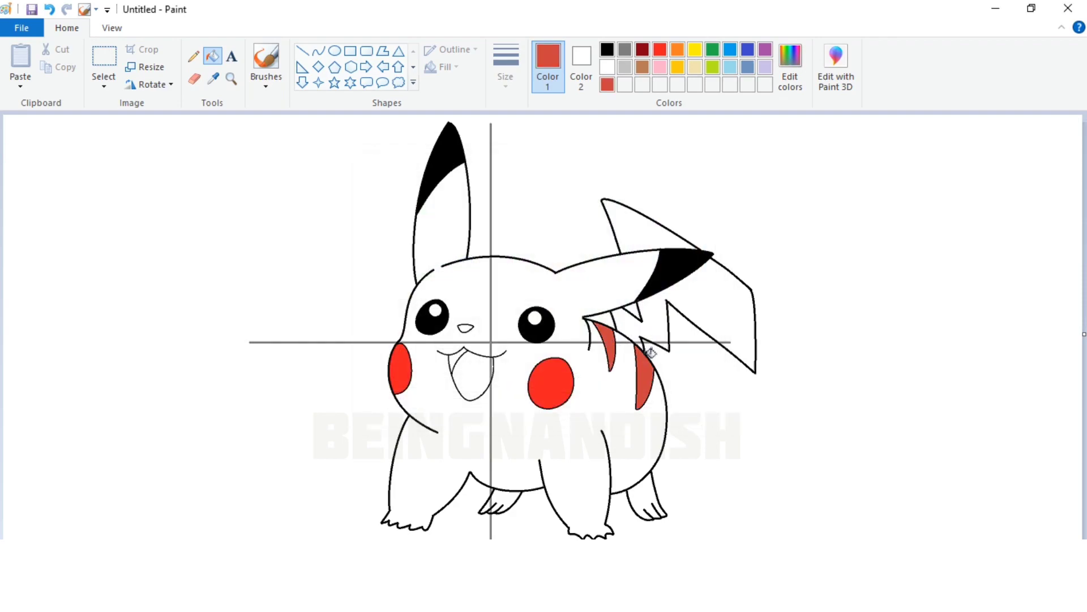
# Mix a salmon-pink custom colour with RGB 243, 129, 129 and fill the inside of the mouth.
pyautogui.click(660, 67)
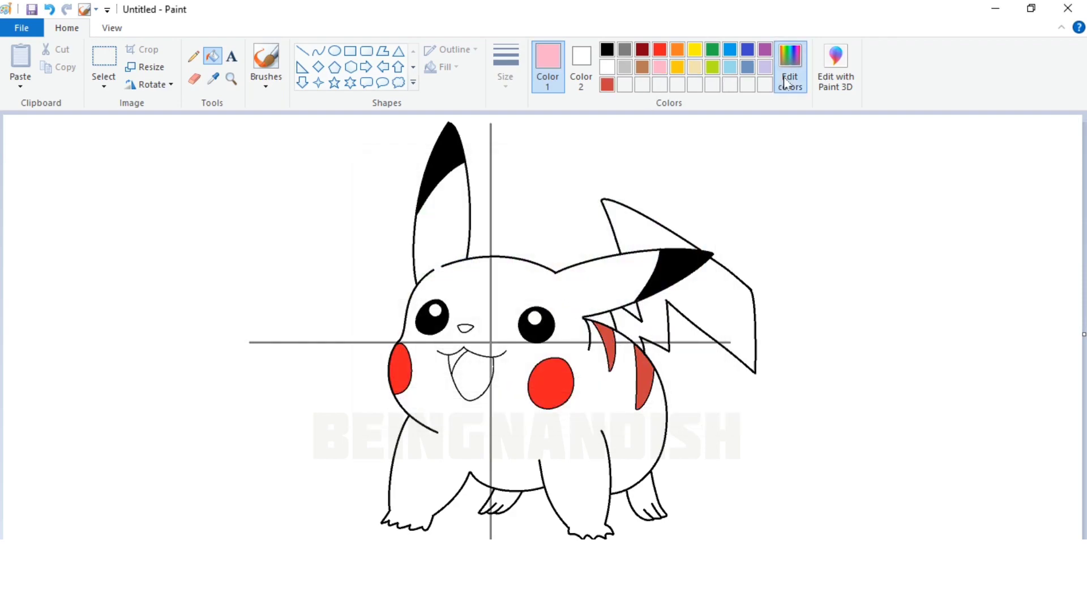
pyautogui.click(790, 68)
pyautogui.click(714, 228)
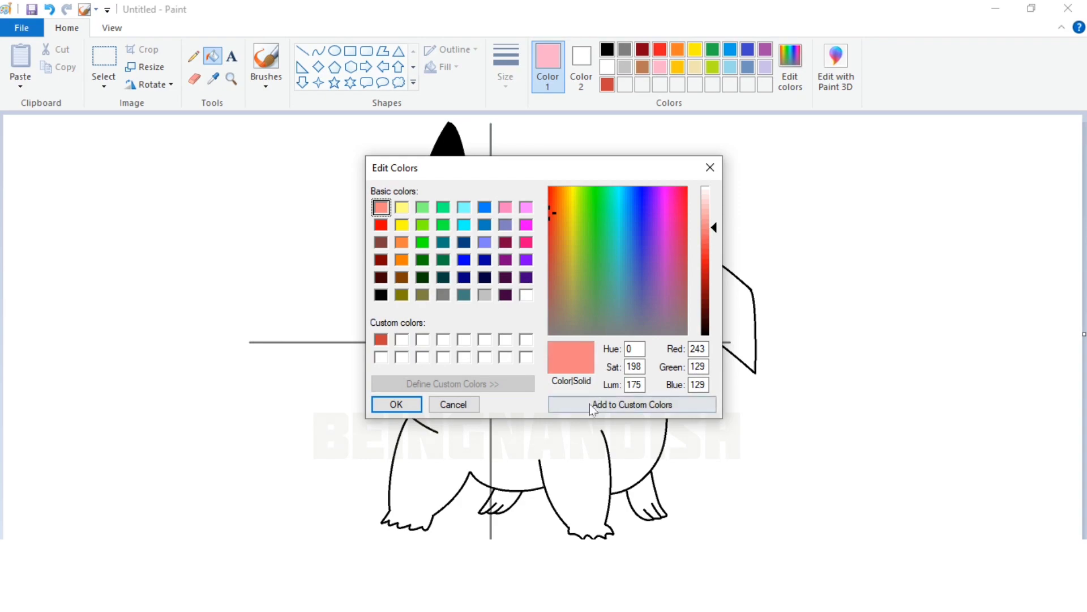
pyautogui.click(396, 404)
pyautogui.click(473, 374)
# Mix a red custom colour with RGB 236, 60, 60 and draw an upward-bowed curve across the pink mouth area.
pyautogui.click(111, 28)
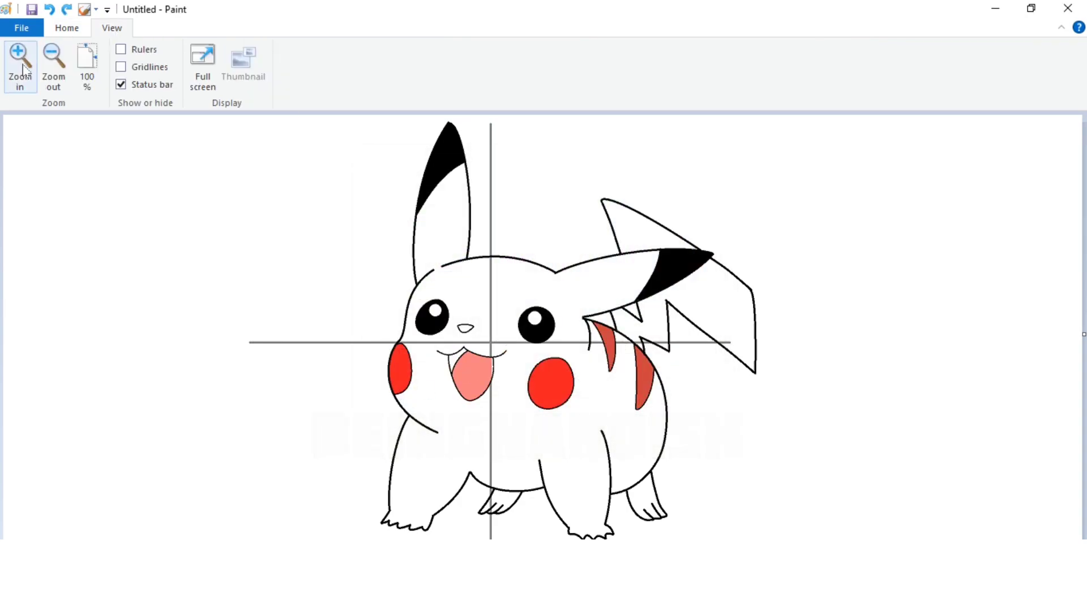
pyautogui.click(20, 55)
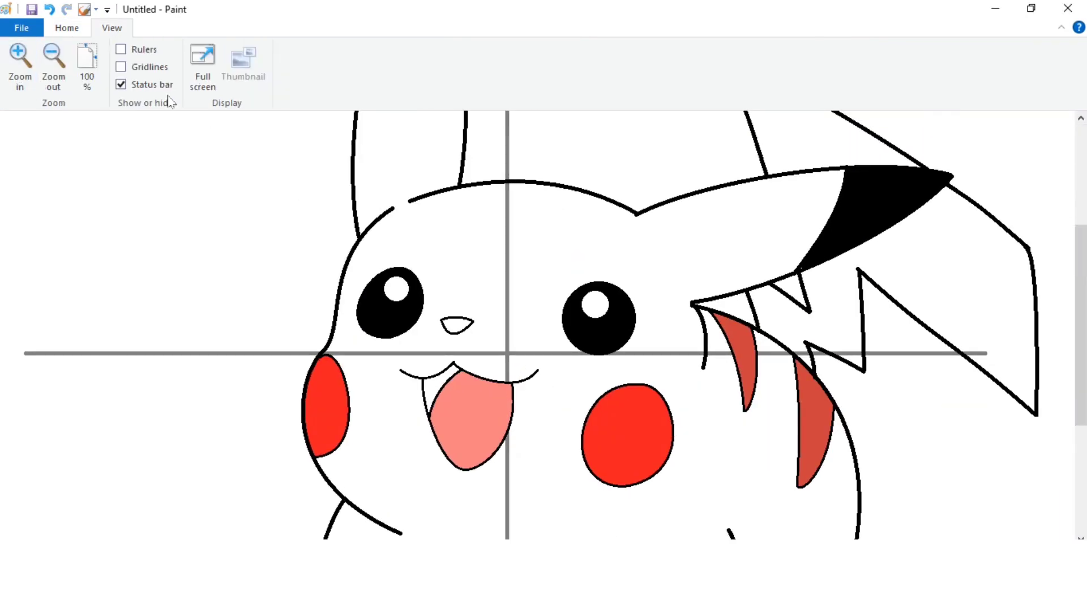
pyautogui.click(67, 28)
pyautogui.click(789, 90)
pyautogui.click(705, 253)
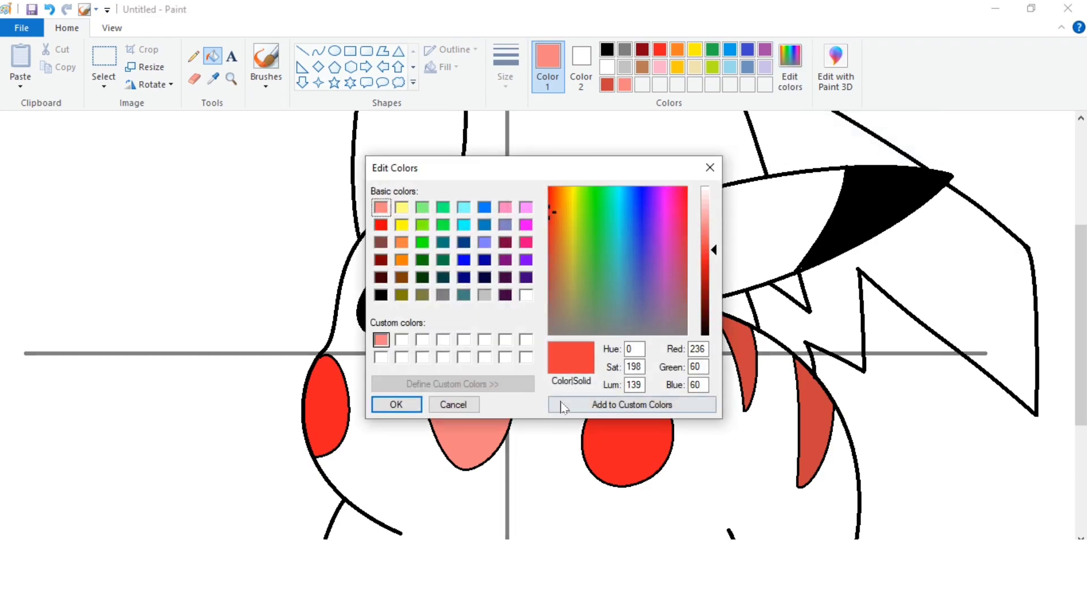
pyautogui.click(393, 403)
pyautogui.click(319, 51)
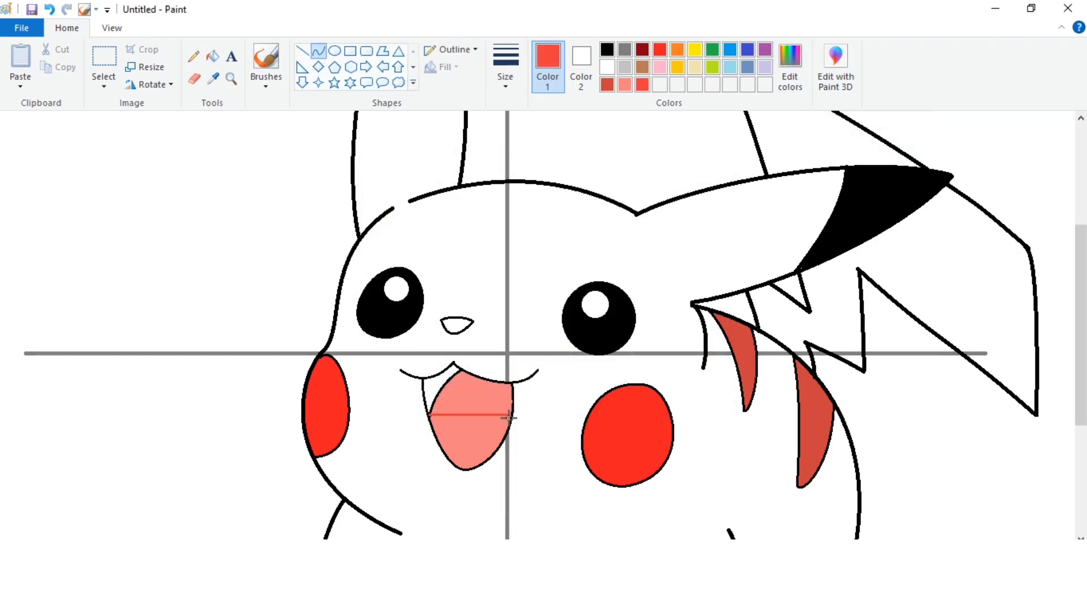
pyautogui.moveTo(499, 398); pyautogui.dragTo(498, 389)
pyautogui.moveTo(430, 384); pyautogui.dragTo(430, 389)
pyautogui.click(461, 349)
# Undo the red fill below the mouth's curve and fill the part above the curve instead.
pyautogui.click(213, 56)
pyautogui.click(485, 431)
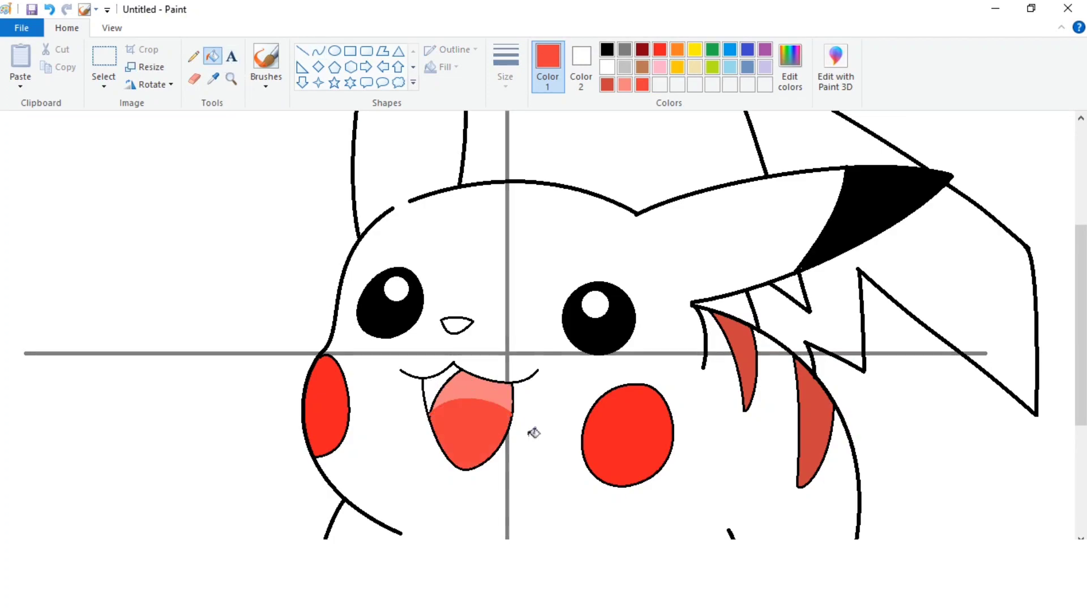
pyautogui.hotkey('ctrl', 'z')
pyautogui.click(504, 401)
# Recolour the tongue below the curve with a lighter salmon-pink custom colour.
pyautogui.click(790, 67)
pyautogui.click(713, 255)
pyautogui.moveTo(554, 234); pyautogui.dragTo(549, 226)
pyautogui.click(684, 237)
pyautogui.moveTo(705, 240)
pyautogui.mouseDown()
pyautogui.moveTo(705, 225)
pyautogui.moveTo(708, 254)
pyautogui.mouseUp()
pyautogui.click(466, 405)
# Mix a brighter red custom colour and refill the mouth area above the tongue with it.
pyautogui.click(790, 68)
pyautogui.click(396, 403)
pyautogui.click(790, 68)
pyautogui.click(395, 403)
pyautogui.click(471, 387)
# Darken the stripe red to RGB 138, 38, 36 and fill the narrow sliver at the mouth's left side.
pyautogui.click(607, 84)
pyautogui.click(790, 68)
pyautogui.moveTo(714, 278); pyautogui.dragTo(713, 285)
pyautogui.click(607, 405)
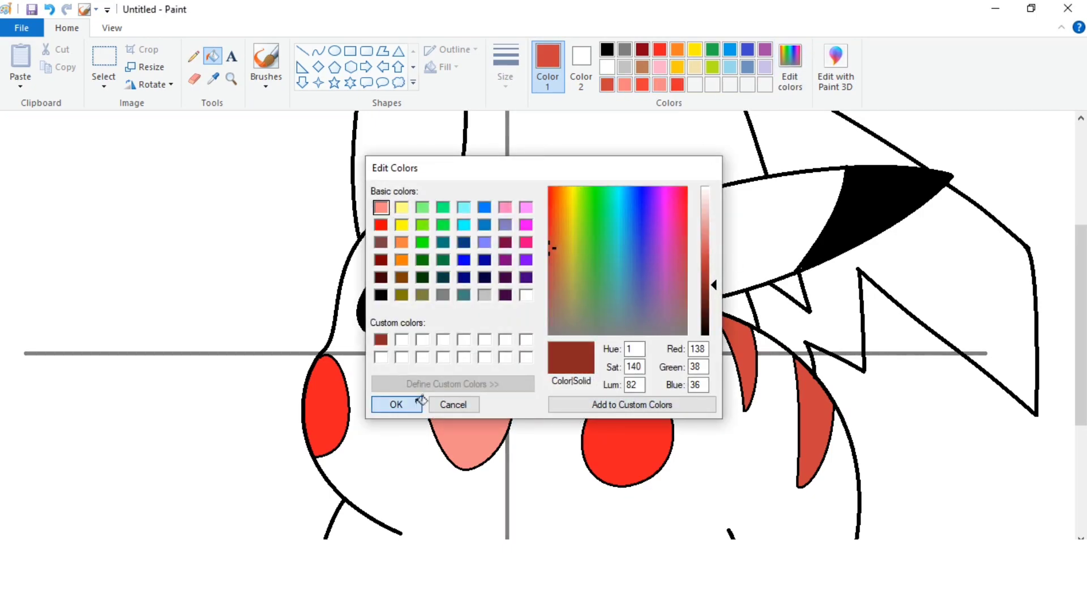
pyautogui.click(396, 404)
pyautogui.click(440, 382)
# Fill the nose with black and hide the crossed guide lines by filling their segments with white.
pyautogui.click(607, 50)
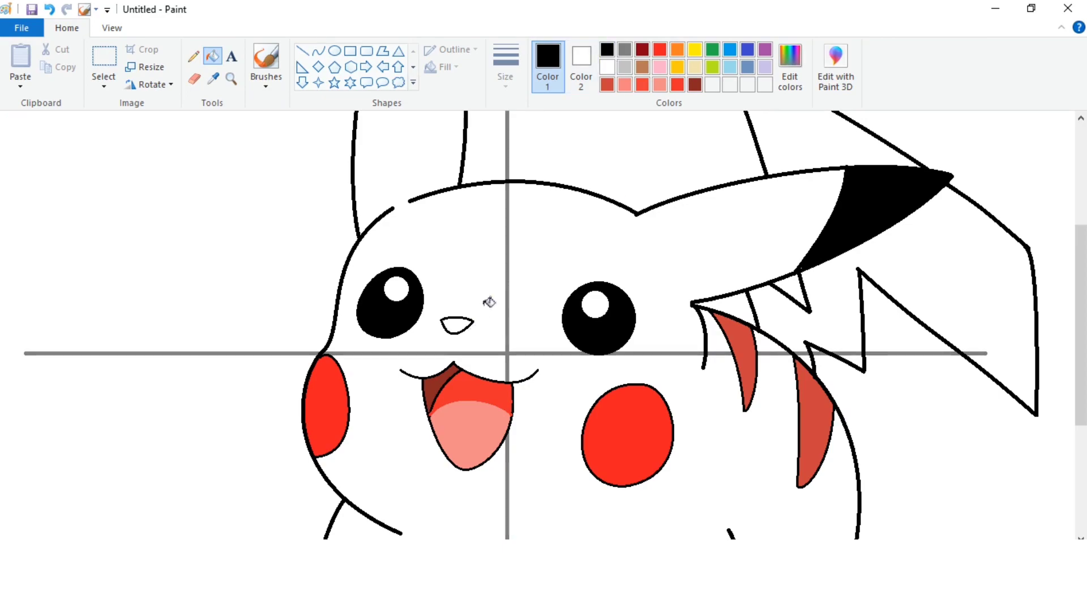
pyautogui.click(607, 67)
pyautogui.click(406, 353)
pyautogui.click(660, 353)
pyautogui.click(725, 352)
pyautogui.click(873, 353)
pyautogui.click(855, 353)
pyautogui.click(984, 352)
pyautogui.scroll(-4, 571, 333)
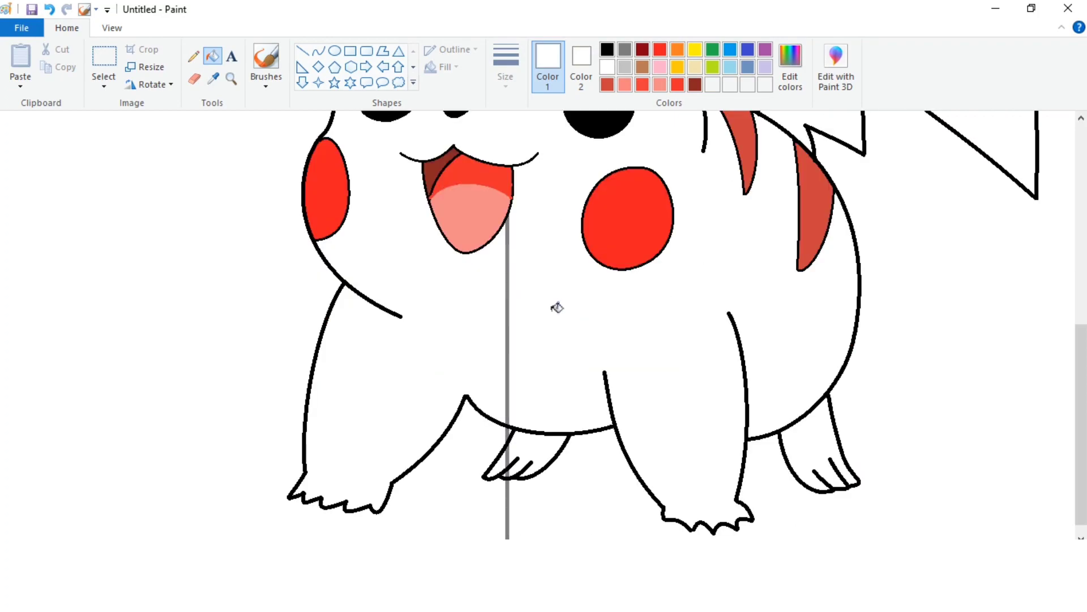
pyautogui.click(508, 258)
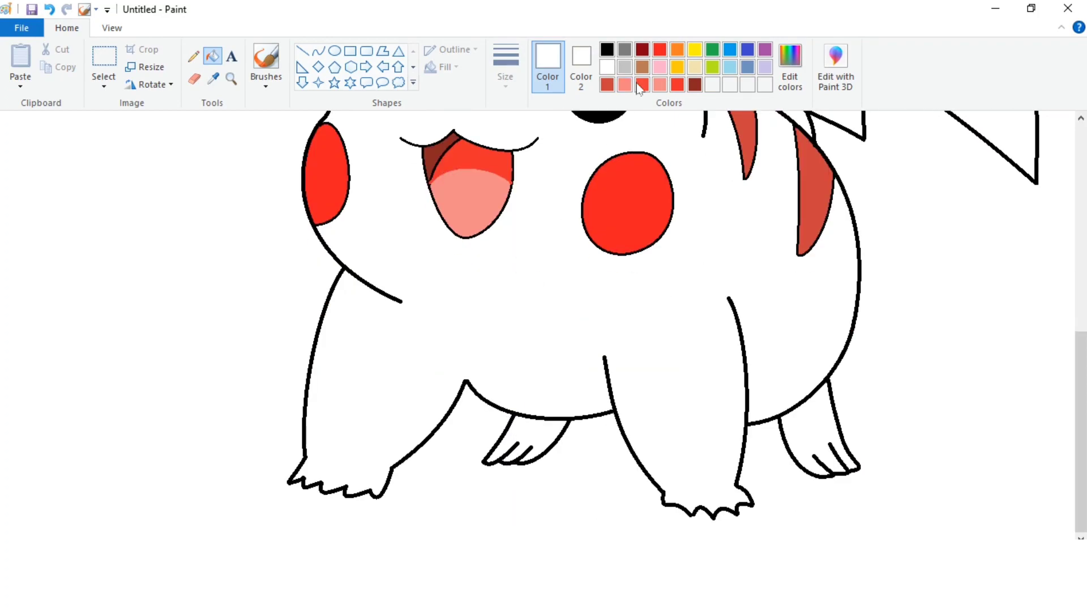
# Fill the head, body, ears, tail and hind feet with the palette's gold colour.
pyautogui.click(678, 67)
pyautogui.scroll(3, 559, 311)
pyautogui.click(558, 311)
pyautogui.click(779, 226)
pyautogui.scroll(-1, 779, 226)
pyautogui.click(907, 261)
pyautogui.scroll(-2, 604, 323)
pyautogui.click(534, 422)
pyautogui.click(796, 423)
# Mix a slightly deeper gold custom colour and recolour the body with it.
pyautogui.click(112, 27)
pyautogui.click(54, 60)
pyautogui.click(66, 28)
pyautogui.click(790, 67)
pyautogui.click(713, 262)
pyautogui.click(712, 264)
pyautogui.click(396, 403)
pyautogui.click(446, 383)
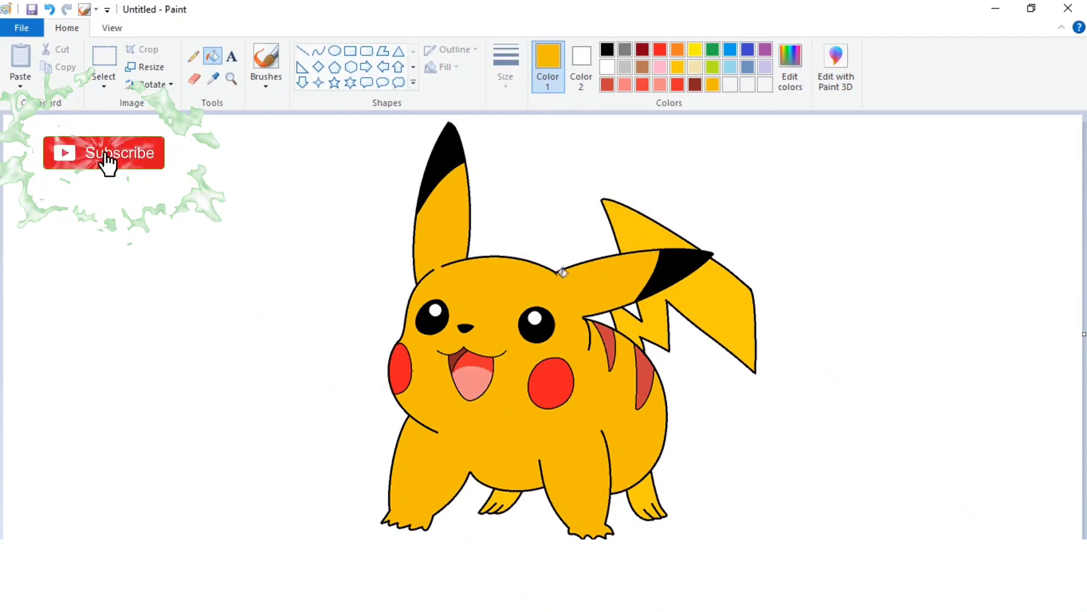
# Mix an orange custom colour for the shading and make it the drawing colour.
pyautogui.click(790, 67)
pyautogui.click(559, 190)
pyautogui.moveTo(714, 271); pyautogui.dragTo(713, 257)
pyautogui.moveTo(563, 196); pyautogui.dragTo(559, 188)
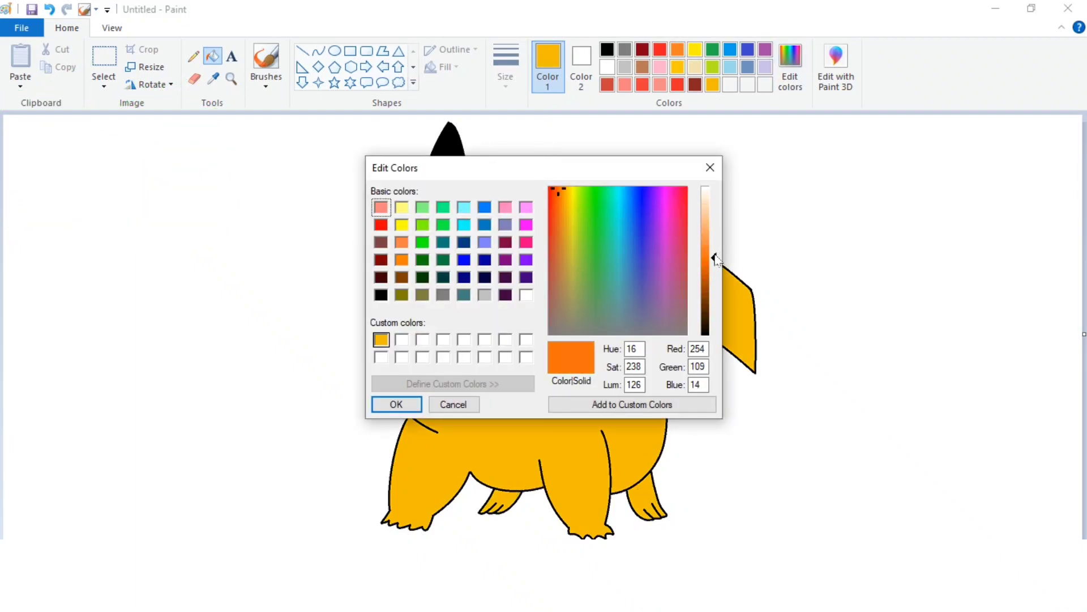
pyautogui.moveTo(714, 257); pyautogui.dragTo(713, 250)
pyautogui.click(586, 402)
pyautogui.click(412, 403)
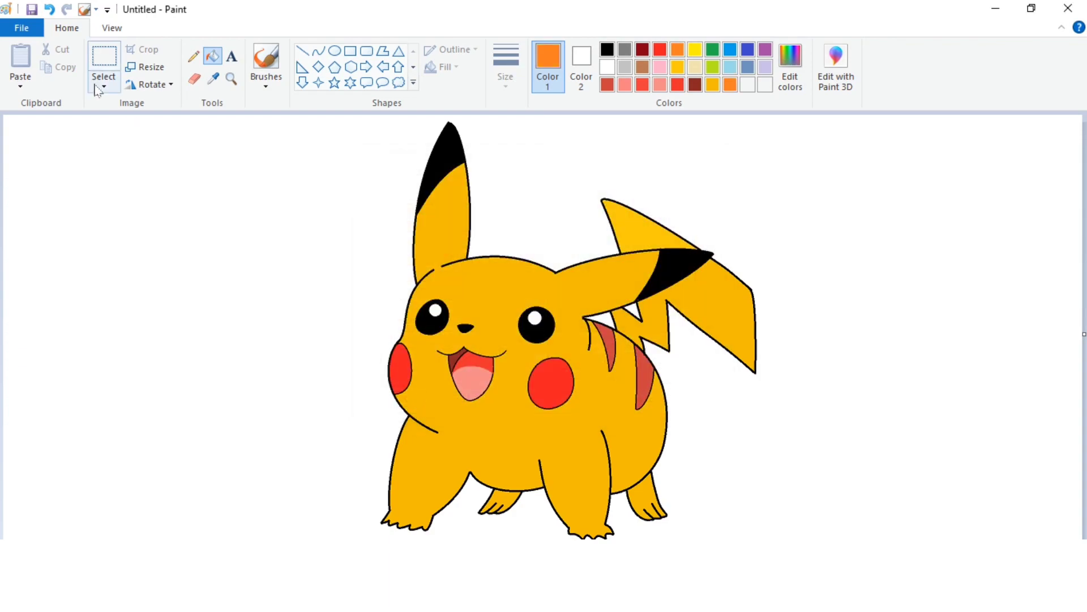
# Draw a shallow sagging orange curve below the face as the upper boundary of the belly shading.
pyautogui.click(119, 27)
pyautogui.click(29, 78)
pyautogui.scroll(-3, 390, 408)
pyautogui.hscroll(5, 544, 325)
pyautogui.scroll(-2, 488, 464)
pyautogui.click(73, 32)
pyautogui.click(319, 51)
pyautogui.click(505, 68)
pyautogui.click(522, 133)
pyautogui.moveTo(363, 312); pyautogui.dragTo(558, 318)
pyautogui.click(393, 330)
pyautogui.moveTo(482, 345); pyautogui.dragTo(492, 342)
pyautogui.click(468, 289)
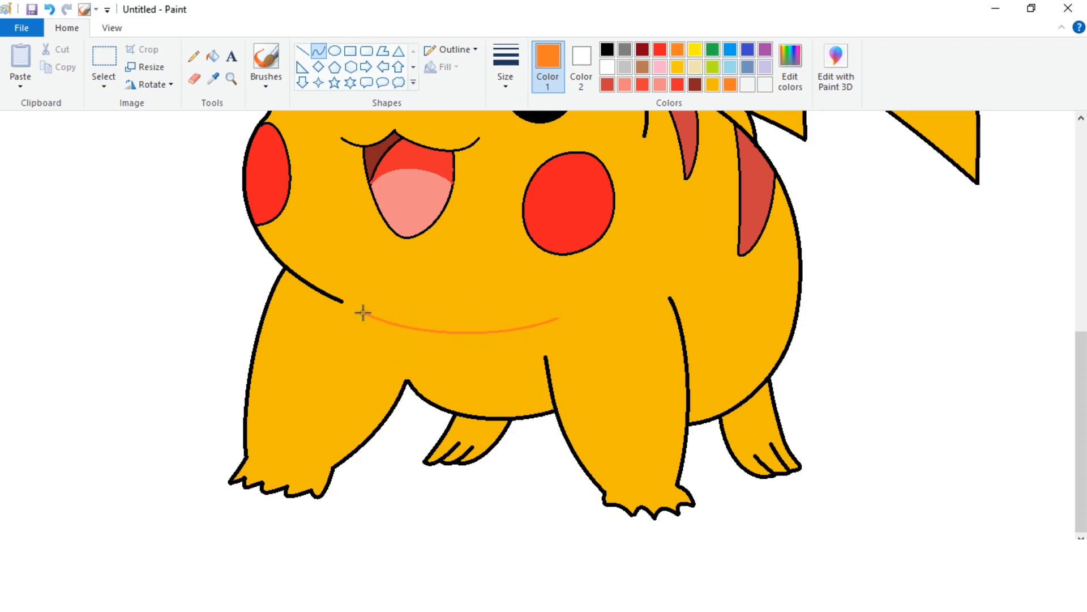
# Draw orange boundary curves down both sides of the belly, across the left hind leg and over the rear flank.
pyautogui.moveTo(383, 350); pyautogui.dragTo(381, 349)
pyautogui.click(479, 360)
pyautogui.moveTo(541, 352); pyautogui.dragTo(540, 351)
pyautogui.click(505, 367)
pyautogui.click(495, 381)
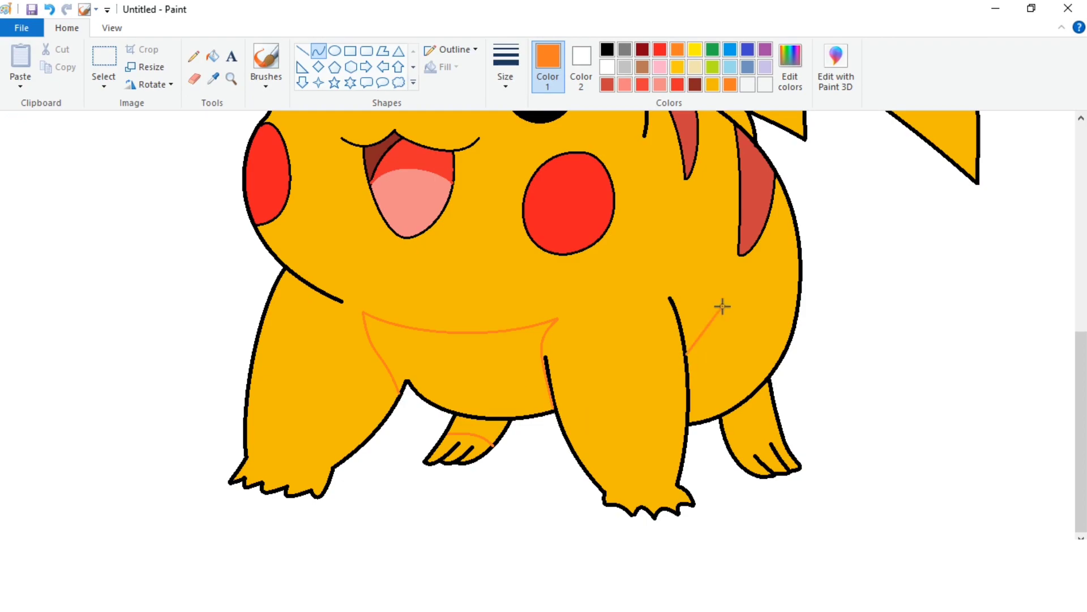
pyautogui.moveTo(735, 329); pyautogui.dragTo(755, 266)
# Fill the outlined shading areas on the belly, rear flank and left hind leg with orange.
pyautogui.click(213, 55)
pyautogui.click(474, 368)
pyautogui.click(727, 359)
pyautogui.click(496, 429)
# Draw an orange boundary curve across the right hind leg and fill the area above it with orange.
pyautogui.click(318, 51)
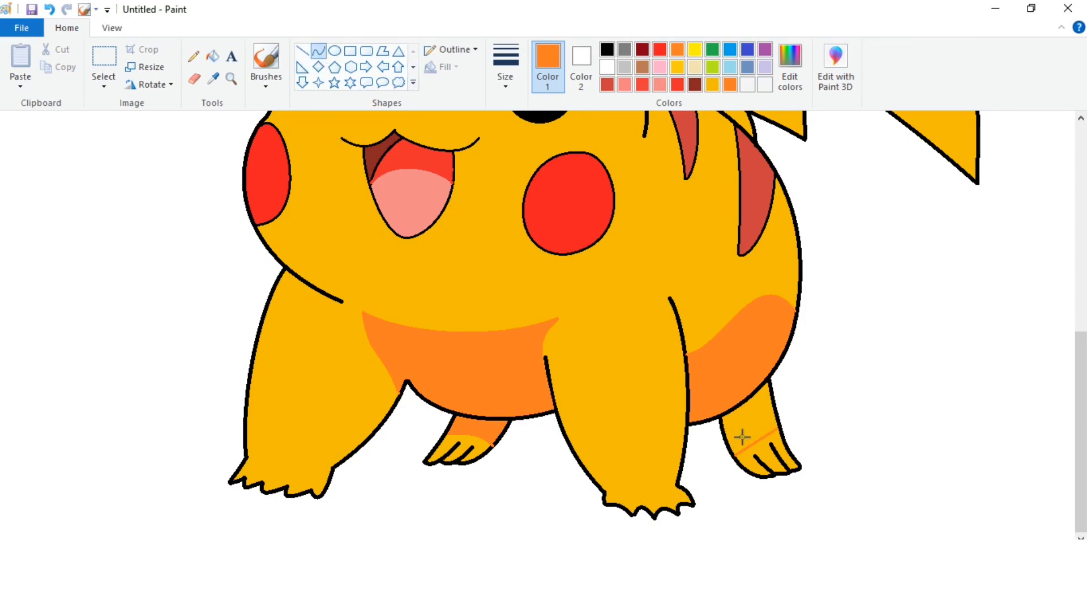
pyautogui.click(804, 371)
pyautogui.click(213, 55)
pyautogui.click(774, 414)
# Recolour the shaded belly, flank and hind legs with an orange custom colour of RGB 252, 133, 1.
pyautogui.click(713, 84)
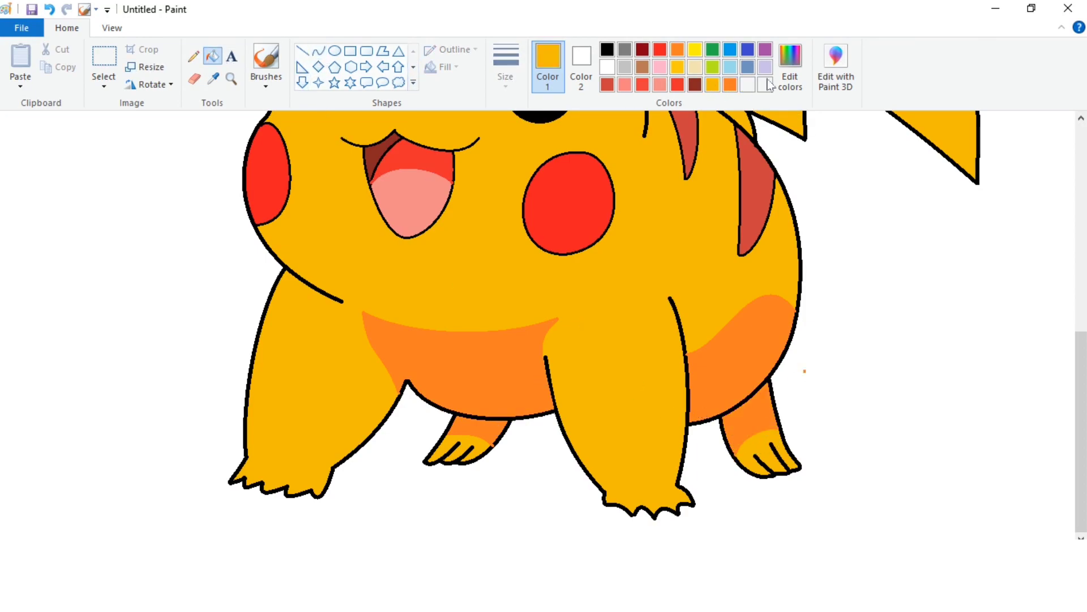
pyautogui.click(790, 67)
pyautogui.click(710, 279)
pyautogui.click(559, 193)
pyautogui.moveTo(713, 278); pyautogui.dragTo(713, 262)
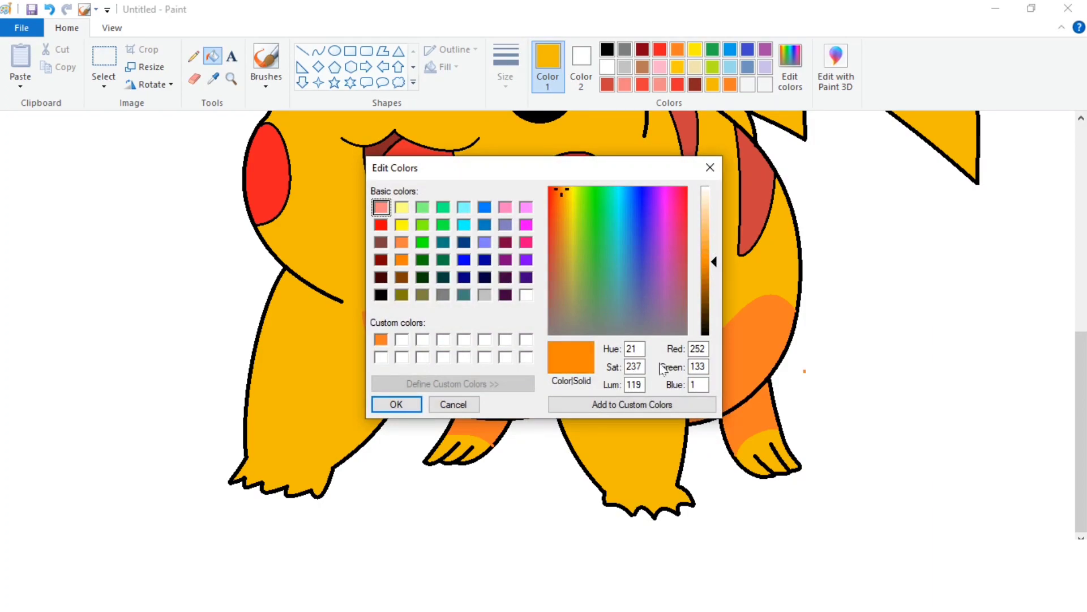
pyautogui.click(397, 403)
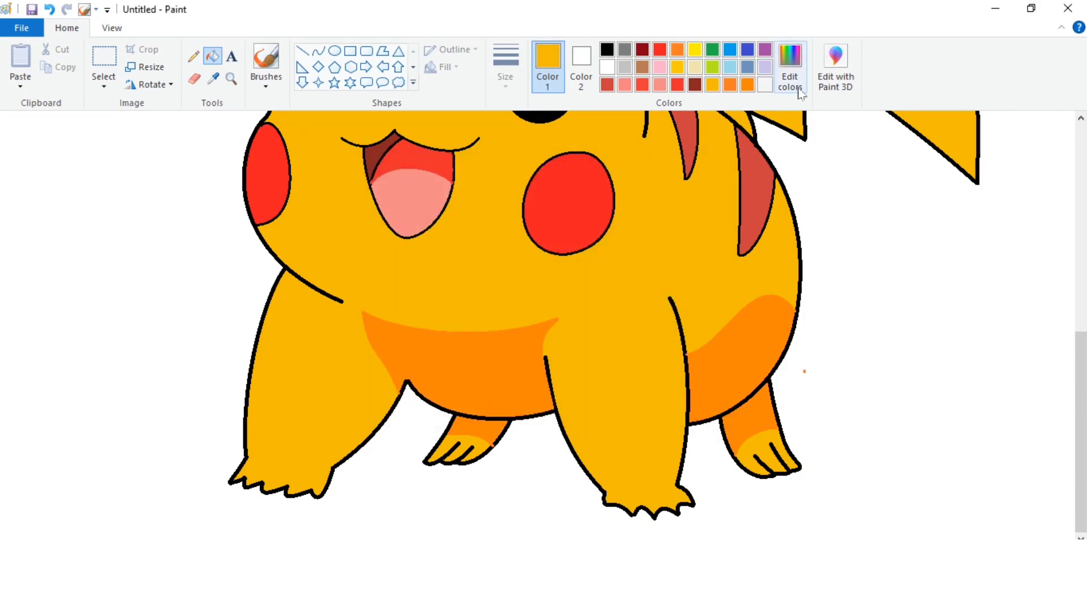
# Darken the body gold into a brownish-gold custom colour and recolour the shading on the belly, flank and hind legs.
pyautogui.click(790, 74)
pyautogui.moveTo(713, 264); pyautogui.dragTo(714, 278)
pyautogui.click(396, 404)
pyautogui.click(499, 373)
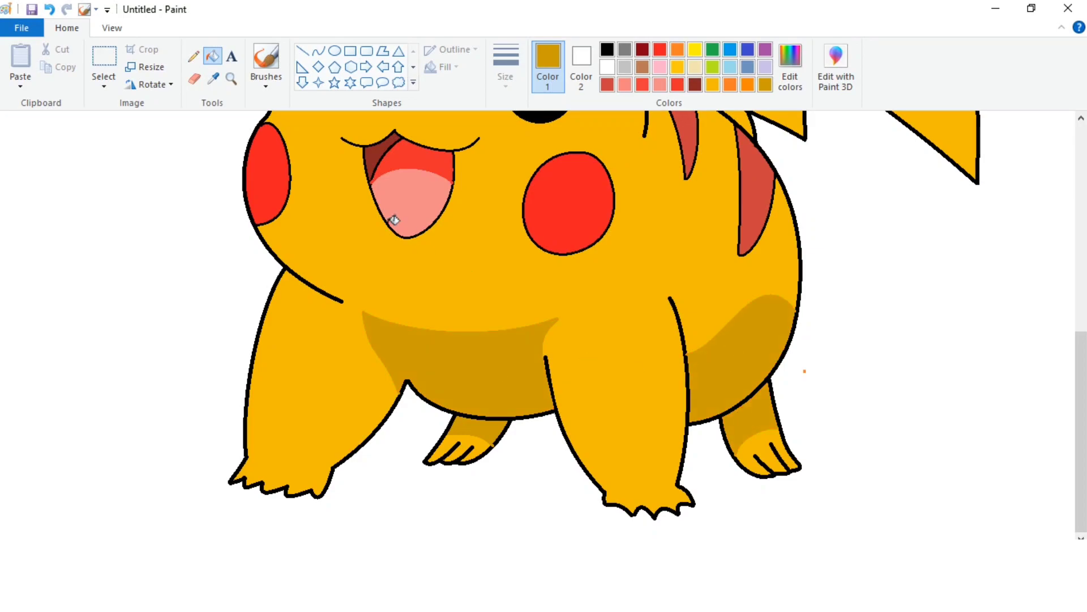
pyautogui.click(113, 27)
pyautogui.click(54, 68)
pyautogui.click(67, 28)
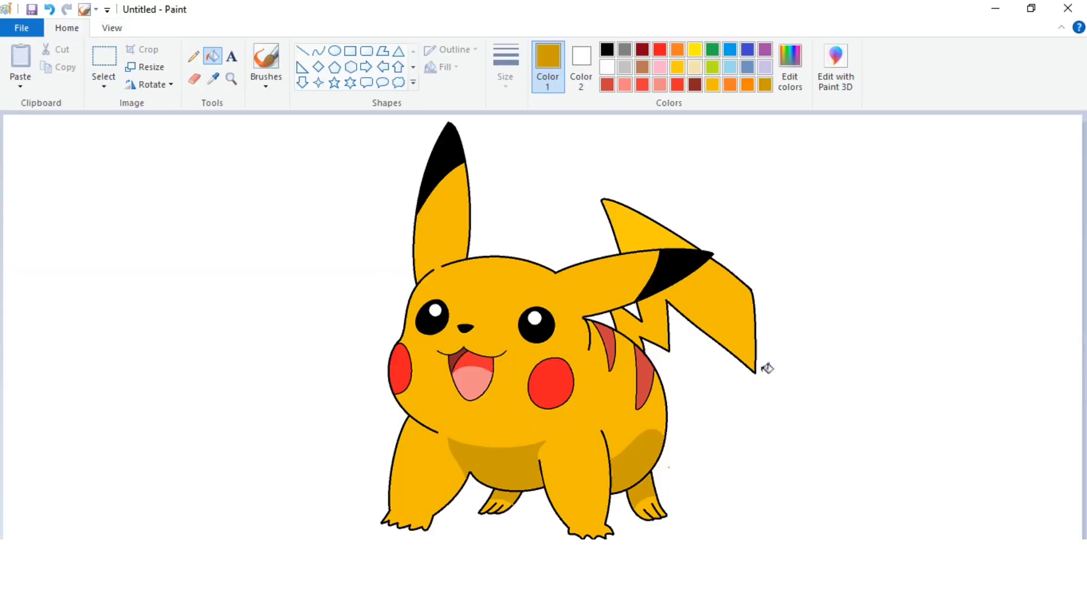